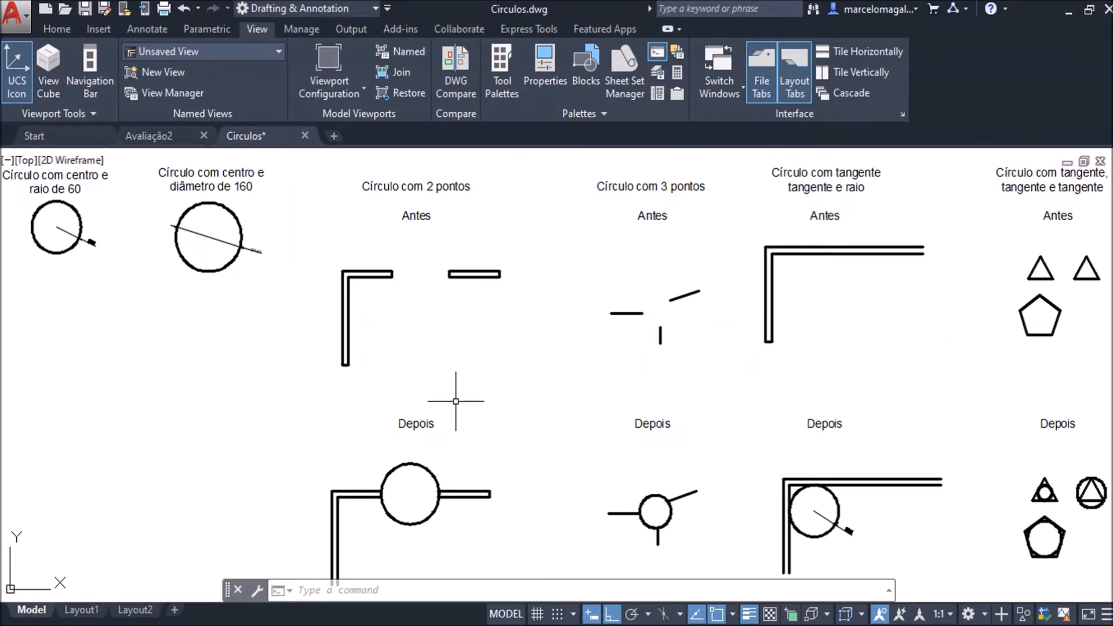
Examine the construction methods offered by the Circle tool.
{"action": "left_click", "coordinate": [62, 28]}
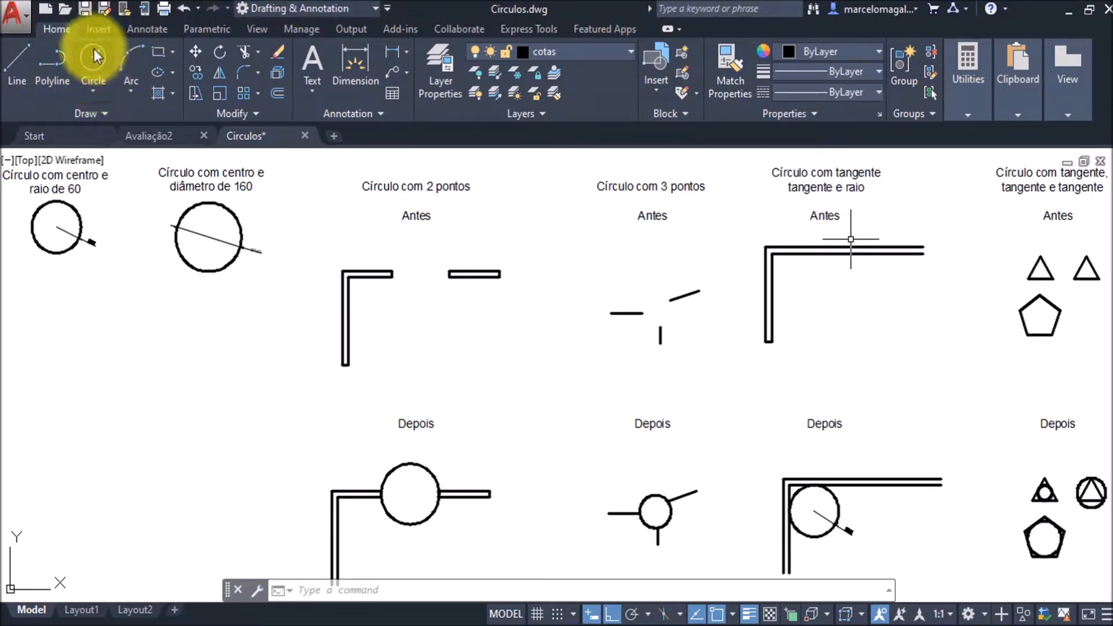
{"action": "left_click", "coordinate": [93, 93]}
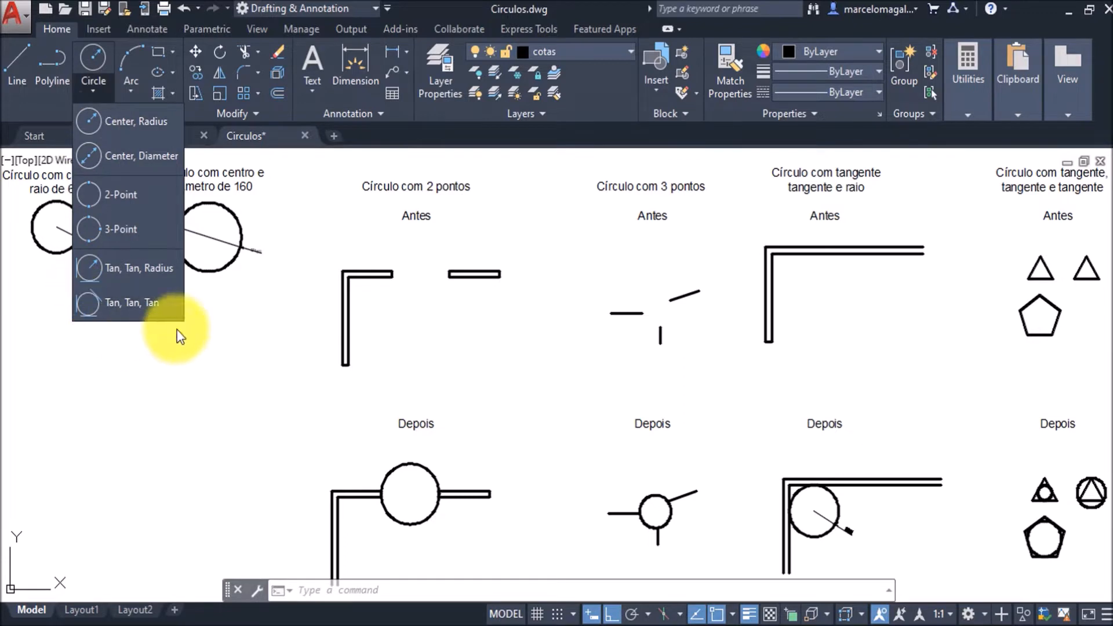
{"action": "left_click", "coordinate": [213, 389]}
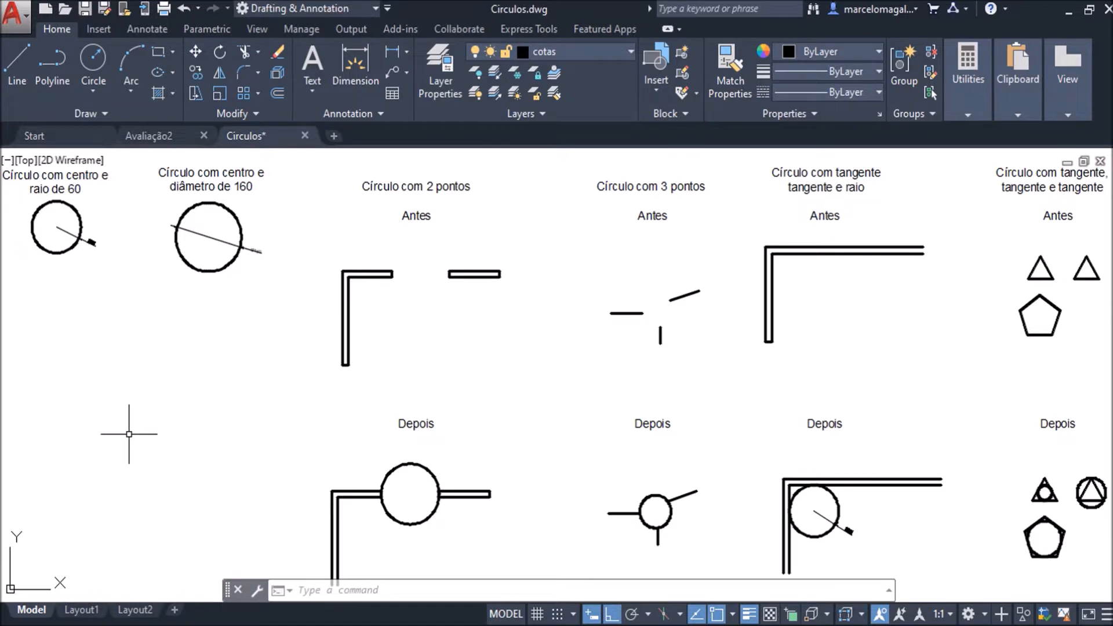
{"action": "type", "text": "c"}
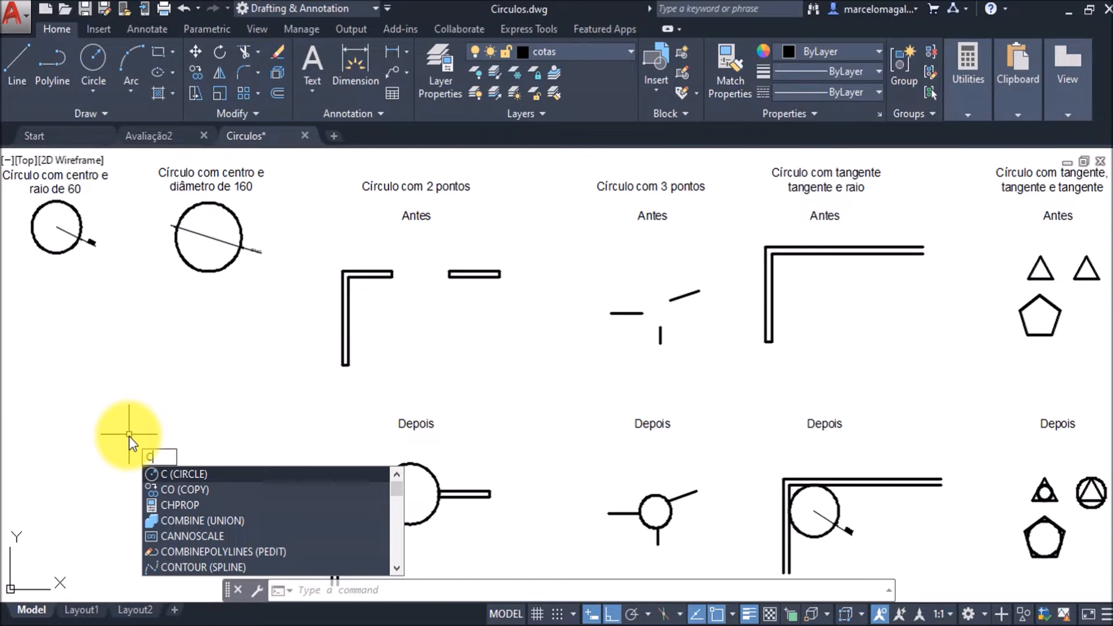
{"action": "key", "text": "Escape"}
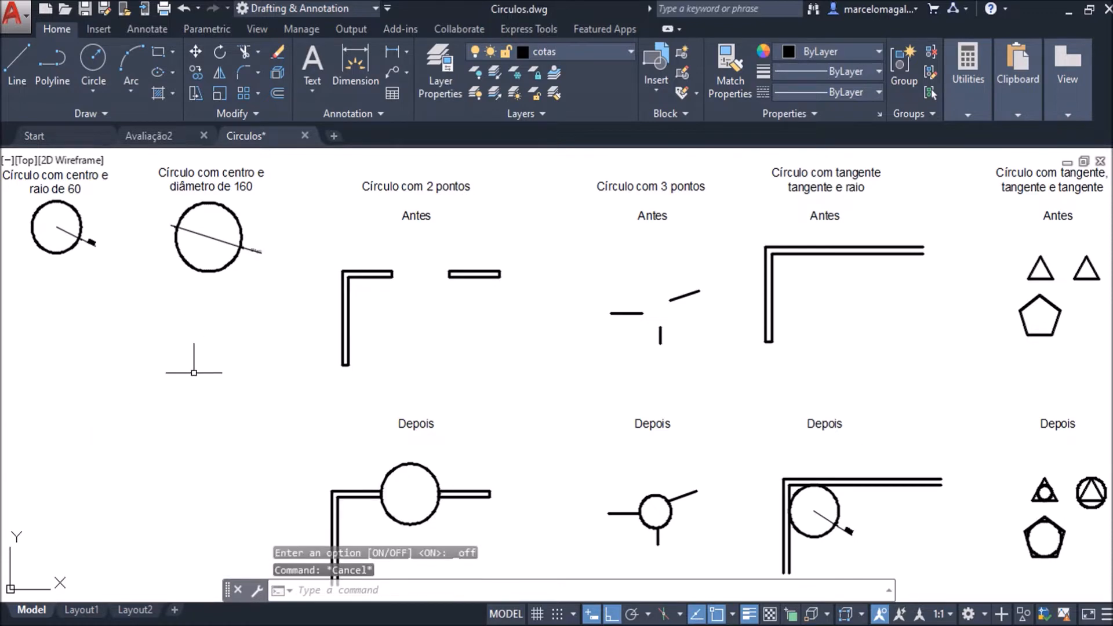
Draw a circle by centre and radius, with radius 60, below the "raio de 60" example circle.
{"action": "middle_click_drag", "start_coordinate": [95, 365], "coordinate": [298, 415]}
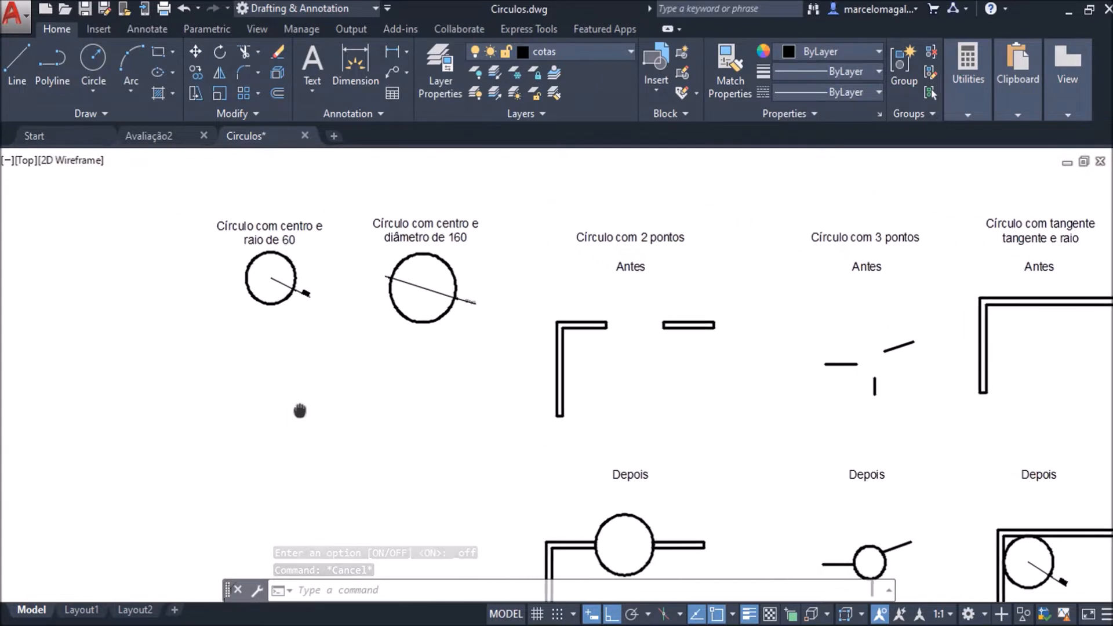
{"action": "scroll", "coordinate": [301, 266], "scroll_direction": "up", "scroll_amount": 5}
{"action": "mouse_move", "coordinate": [293, 353]}
{"action": "middle_mouse_down"}
{"action": "mouse_move", "coordinate": [395, 390]}
{"action": "mouse_move", "coordinate": [408, 370]}
{"action": "middle_mouse_up"}
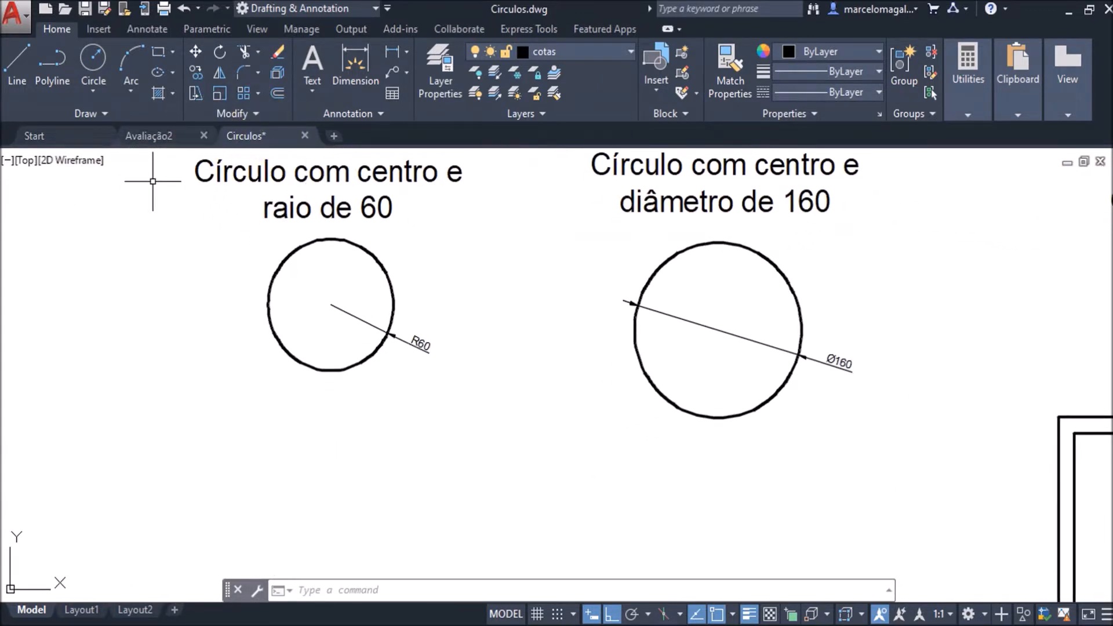
{"action": "mouse_move", "coordinate": [321, 462]}
{"action": "middle_mouse_down"}
{"action": "mouse_move", "coordinate": [307, 445]}
{"action": "mouse_move", "coordinate": [308, 457]}
{"action": "mouse_move", "coordinate": [329, 417]}
{"action": "mouse_move", "coordinate": [319, 444]}
{"action": "mouse_move", "coordinate": [301, 430]}
{"action": "middle_mouse_up"}
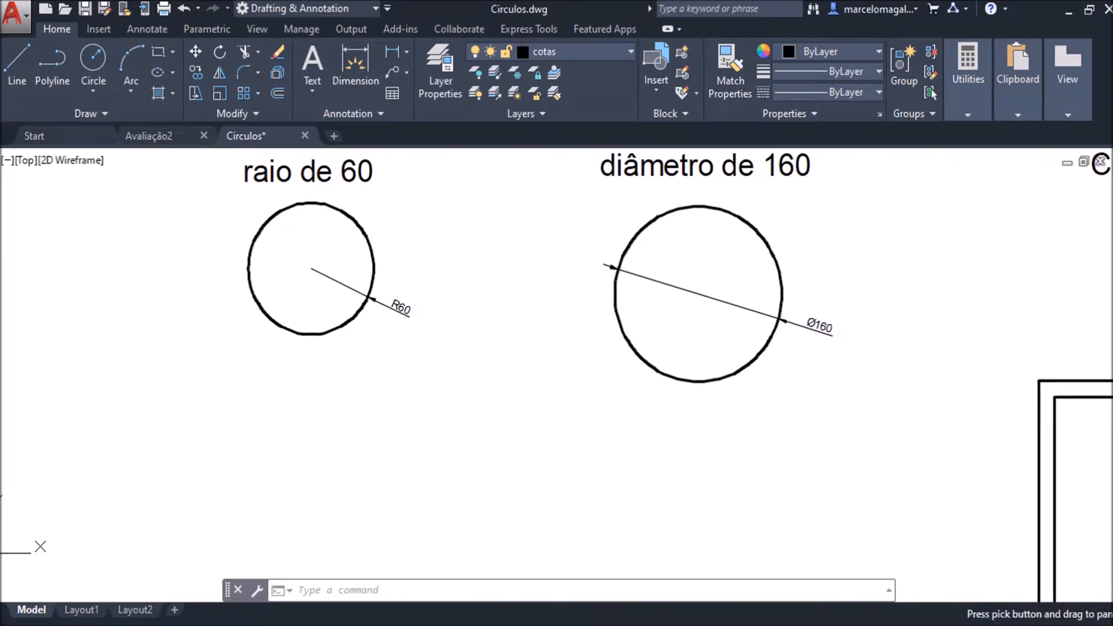
{"action": "left_click", "coordinate": [92, 91]}
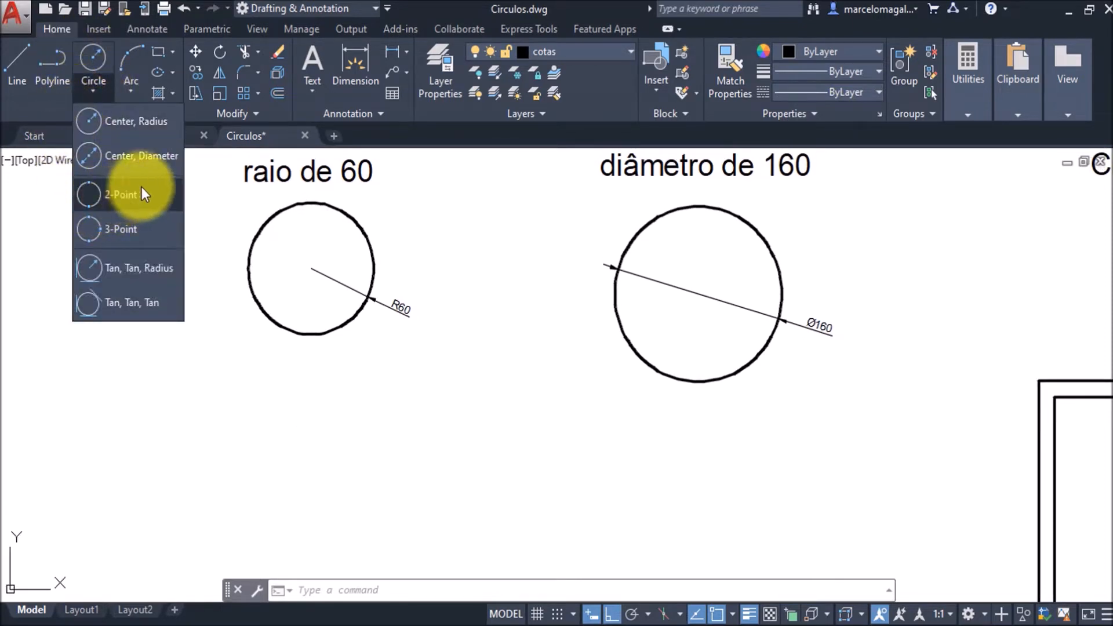
{"action": "left_click", "coordinate": [119, 119]}
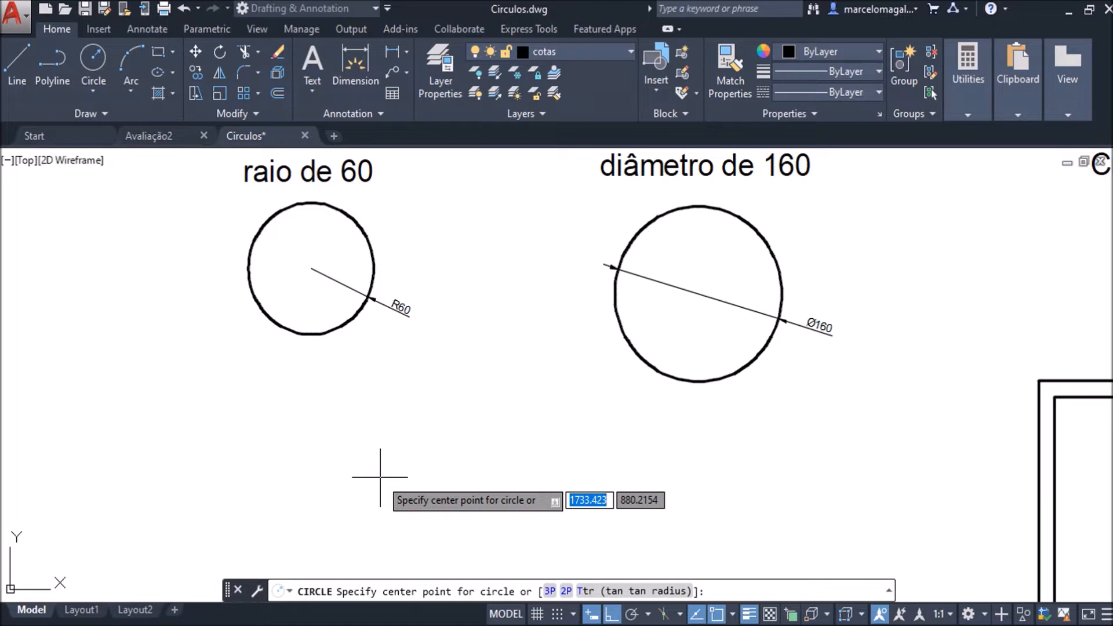
{"action": "left_click", "coordinate": [294, 488]}
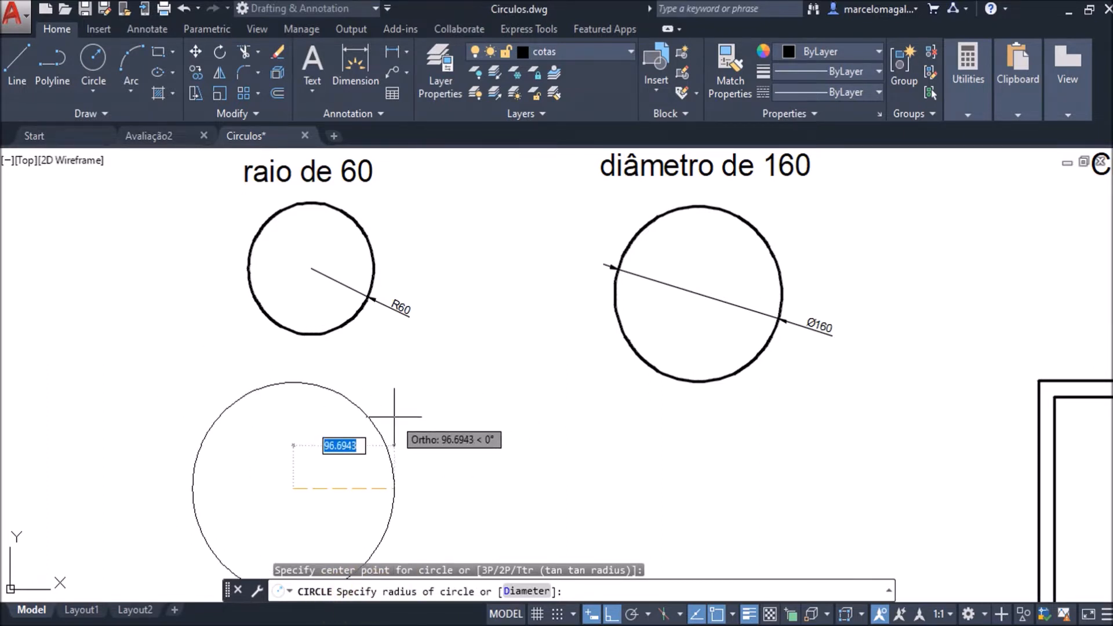
{"action": "type", "text": "60"}
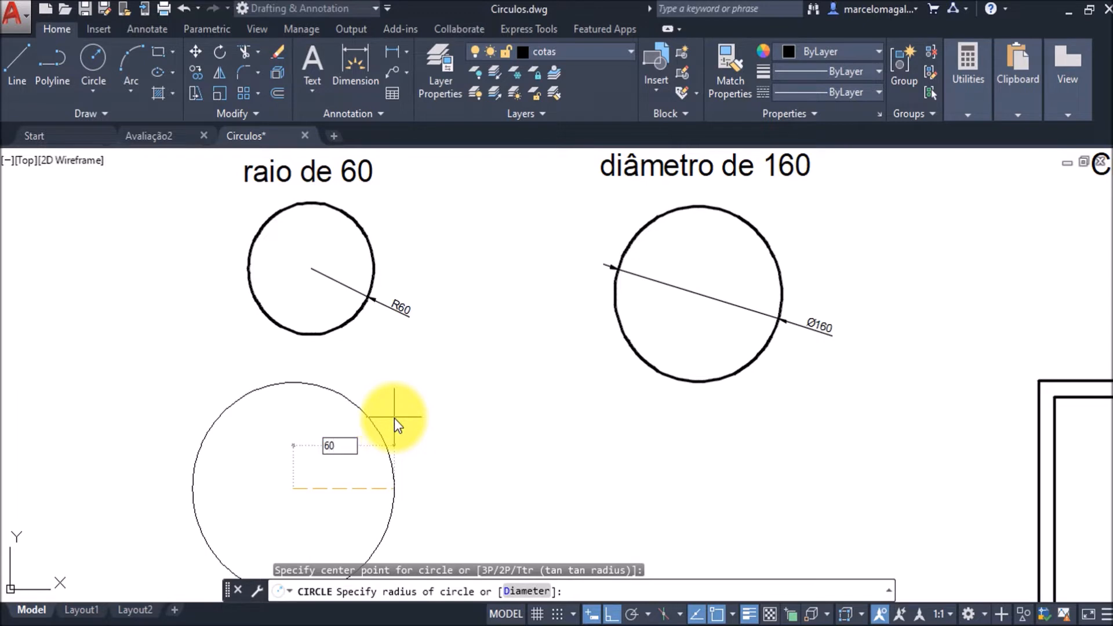
{"action": "key", "text": "Return"}
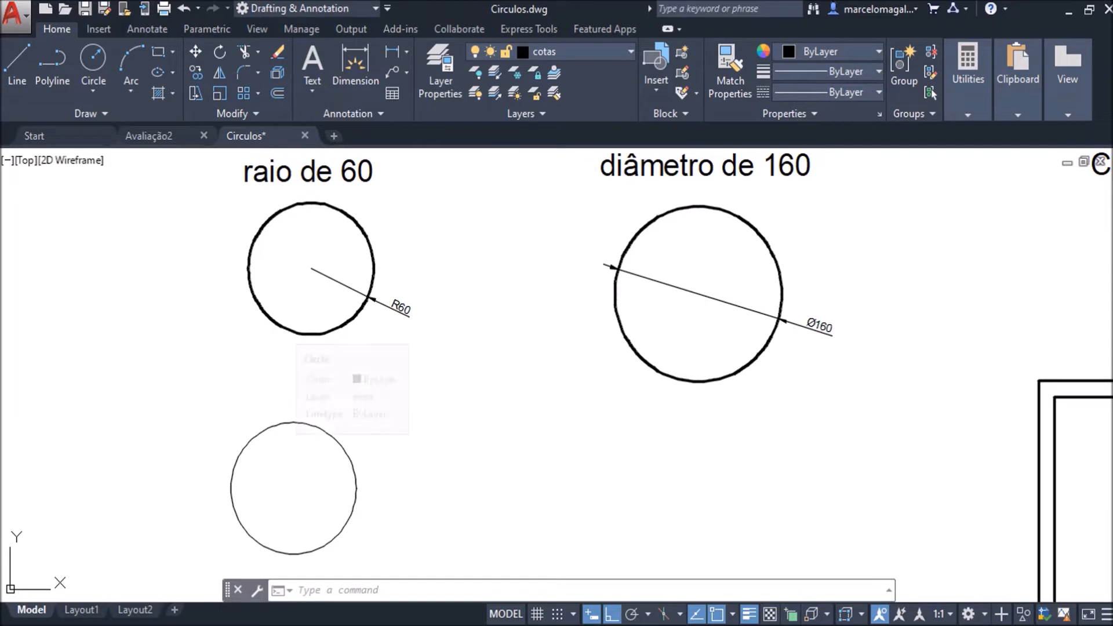
Match the properties of the R60 example circle onto the new circle below it.
{"action": "left_click", "coordinate": [284, 330]}
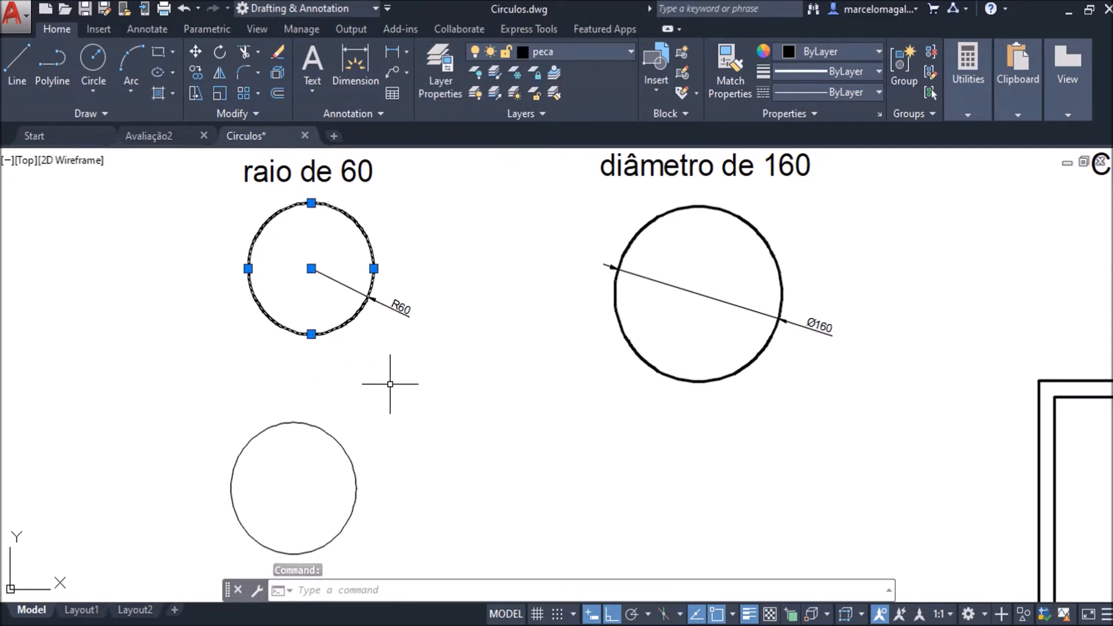
{"action": "key", "text": "Escape"}
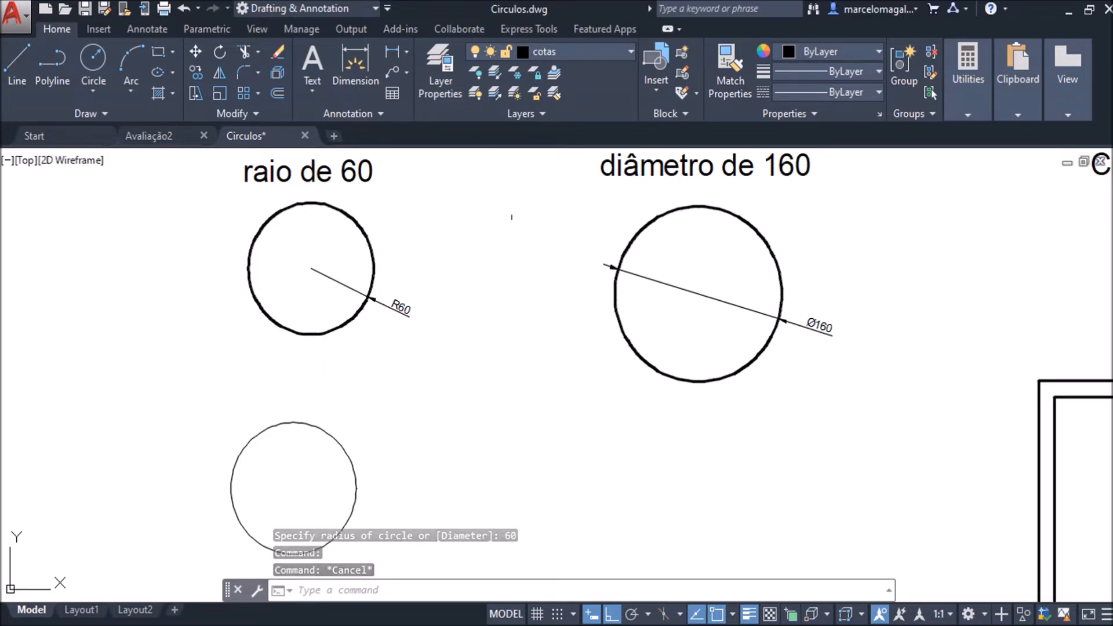
{"action": "left_click", "coordinate": [728, 66]}
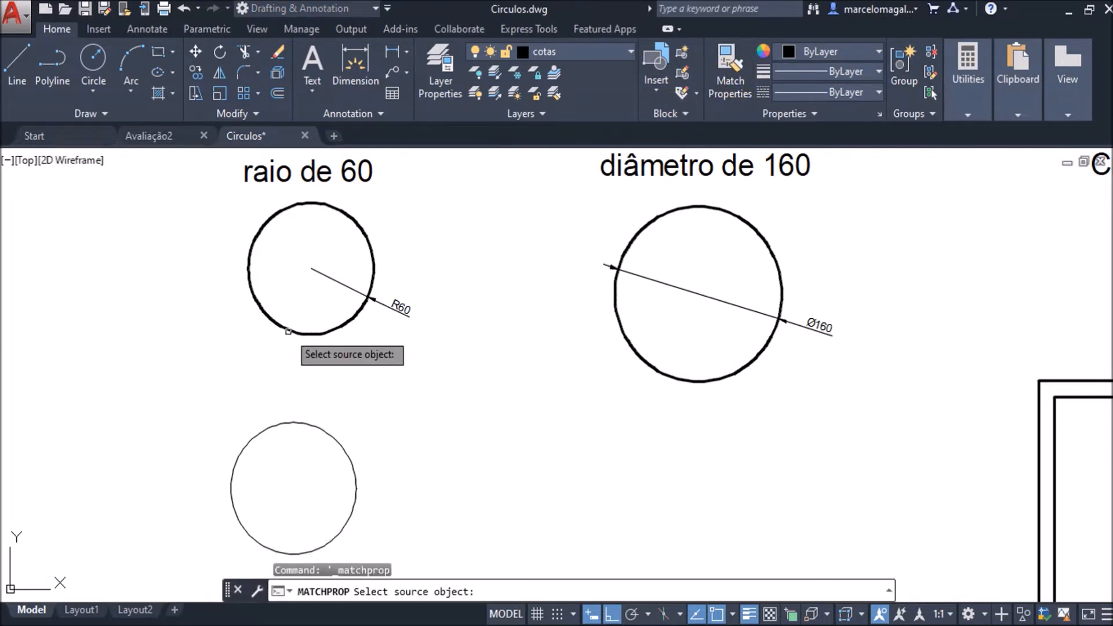
{"action": "left_click", "coordinate": [289, 331]}
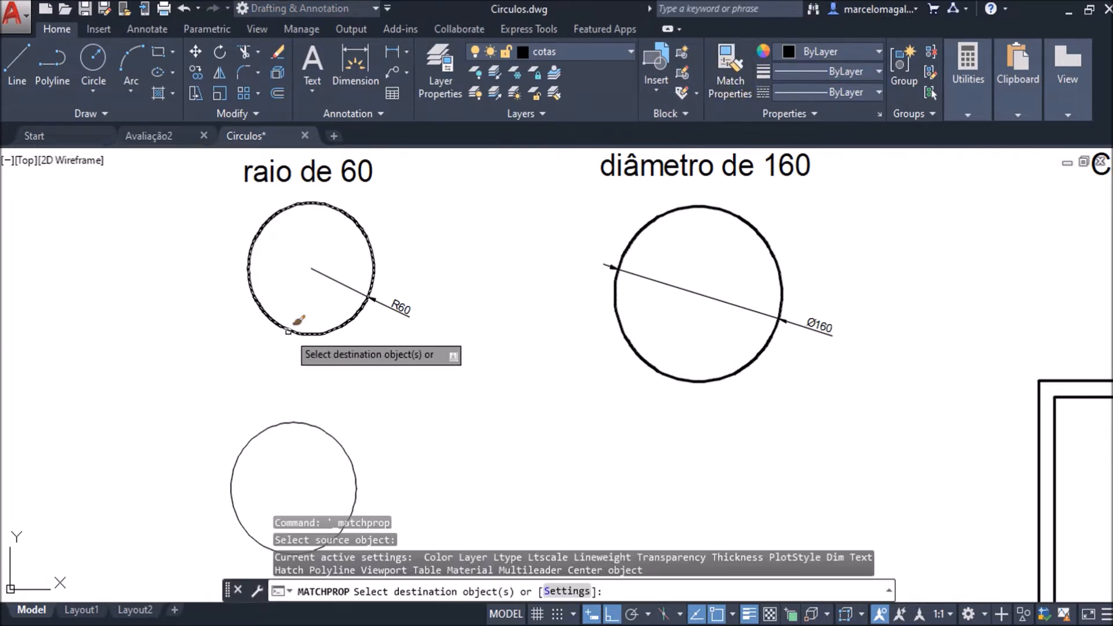
{"action": "left_click", "coordinate": [294, 425]}
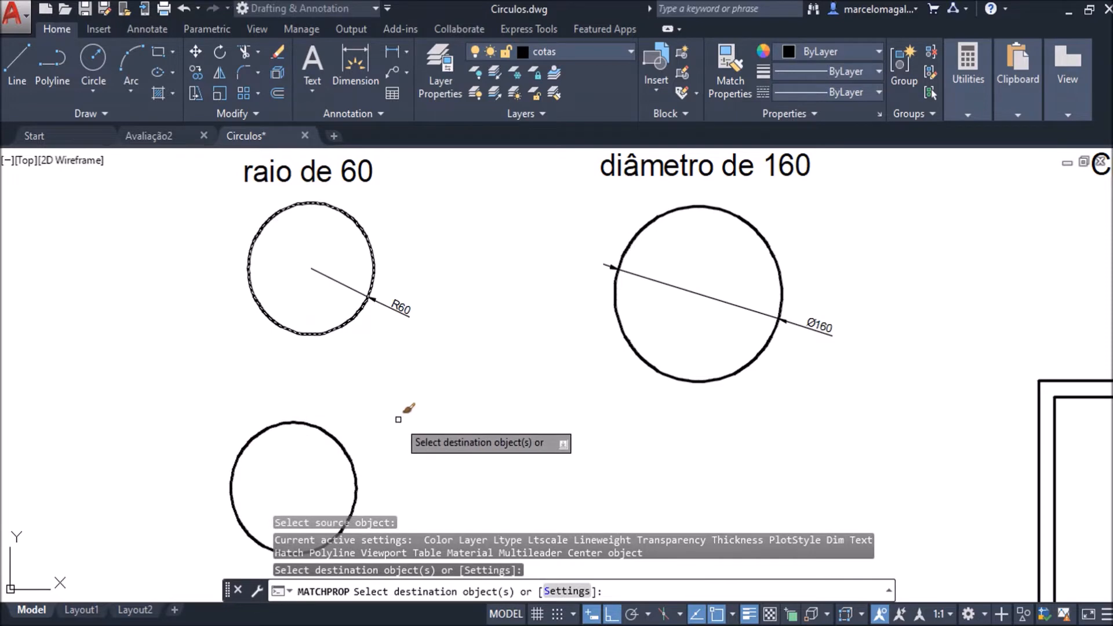
{"action": "key", "text": "Escape"}
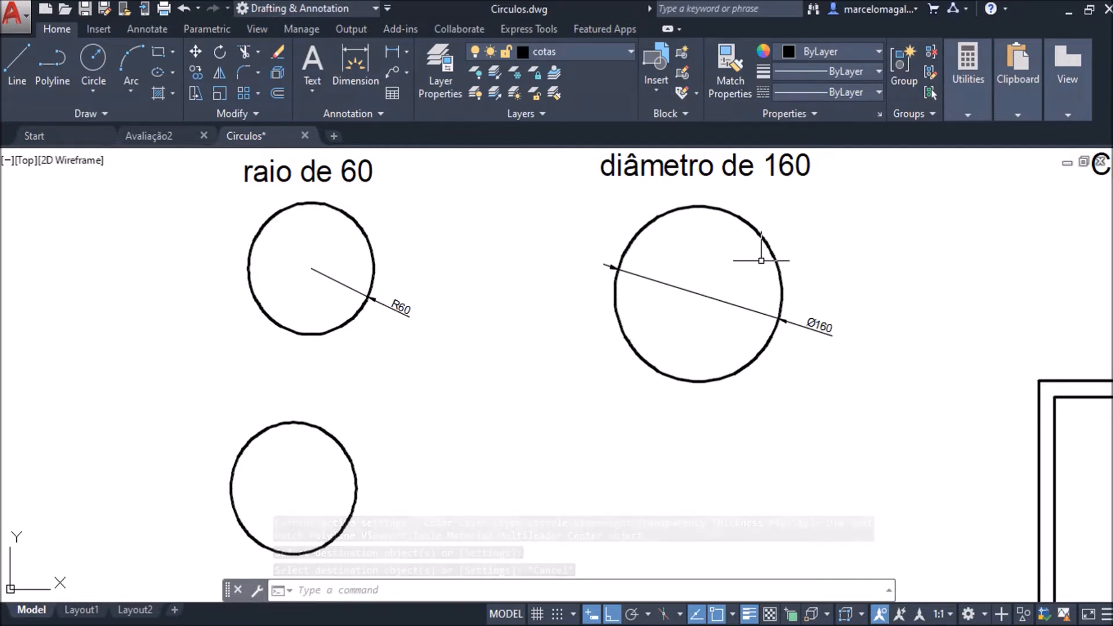
On the peca layer, draw a circle by centre and diameter, with diameter 160, below the "diâmetro de 160" example circle.
{"action": "left_click", "coordinate": [631, 50]}
{"action": "left_click", "coordinate": [565, 137]}
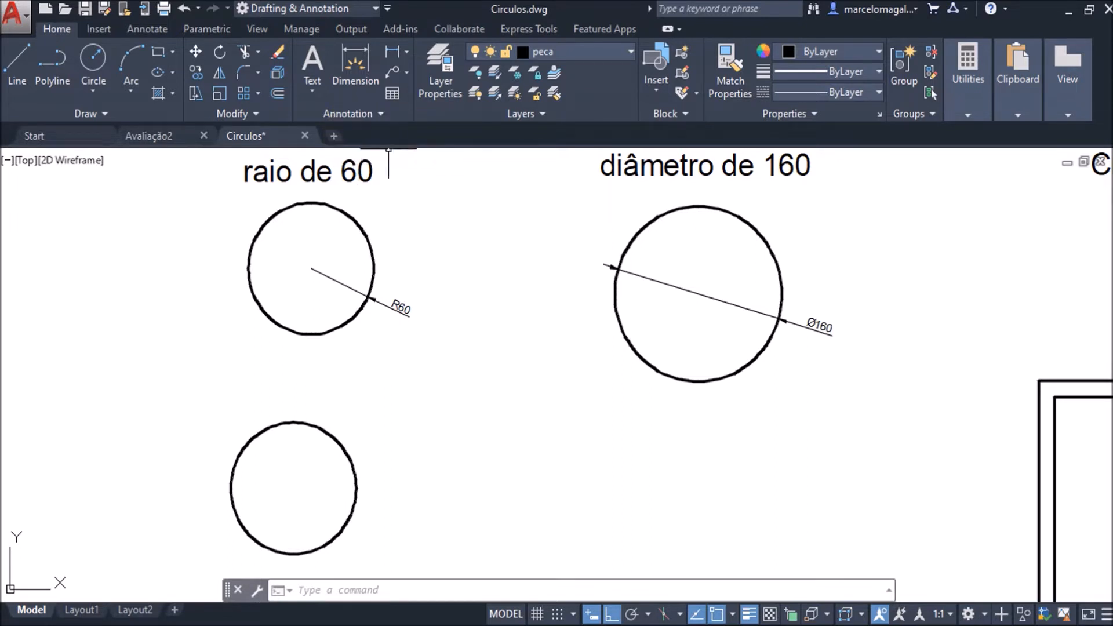
{"action": "left_click", "coordinate": [97, 93]}
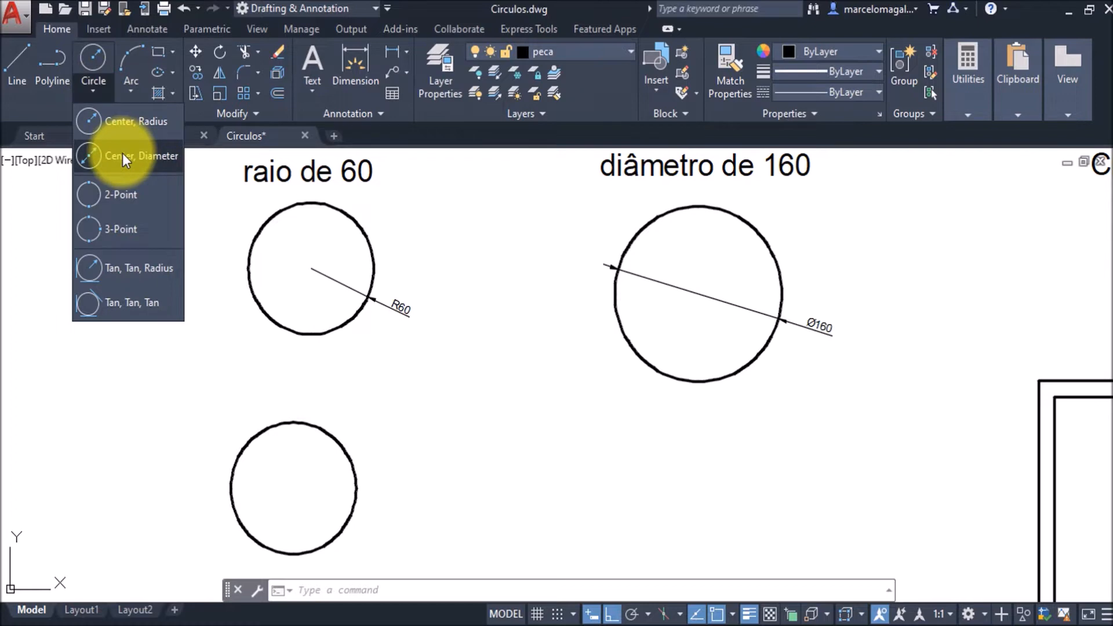
{"action": "left_click", "coordinate": [140, 156]}
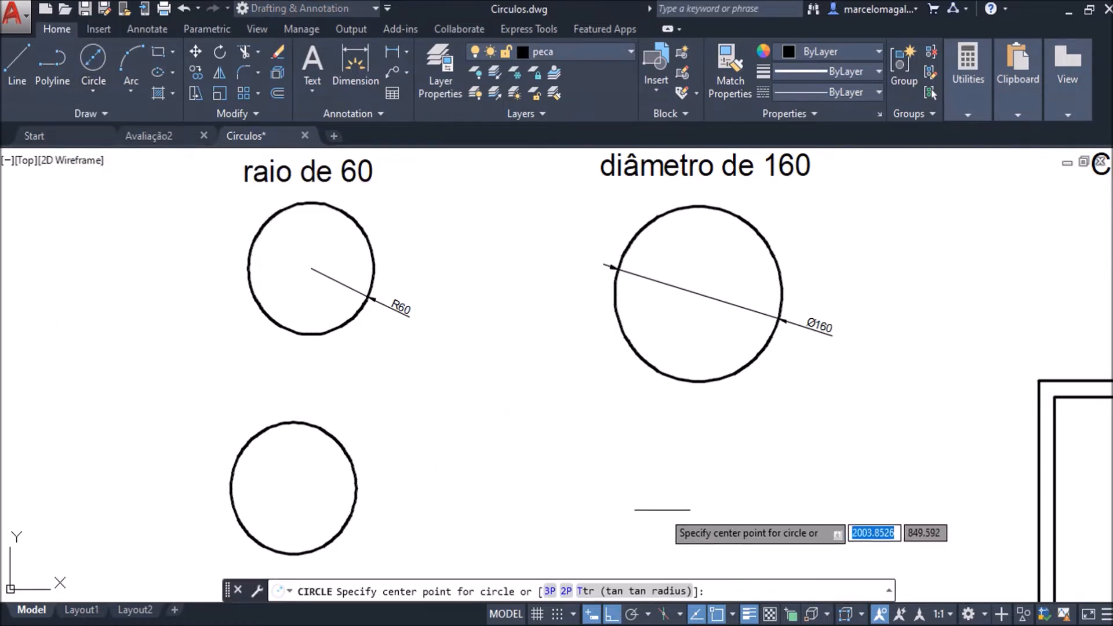
{"action": "middle_click_drag", "start_coordinate": [657, 511], "coordinate": [607, 456]}
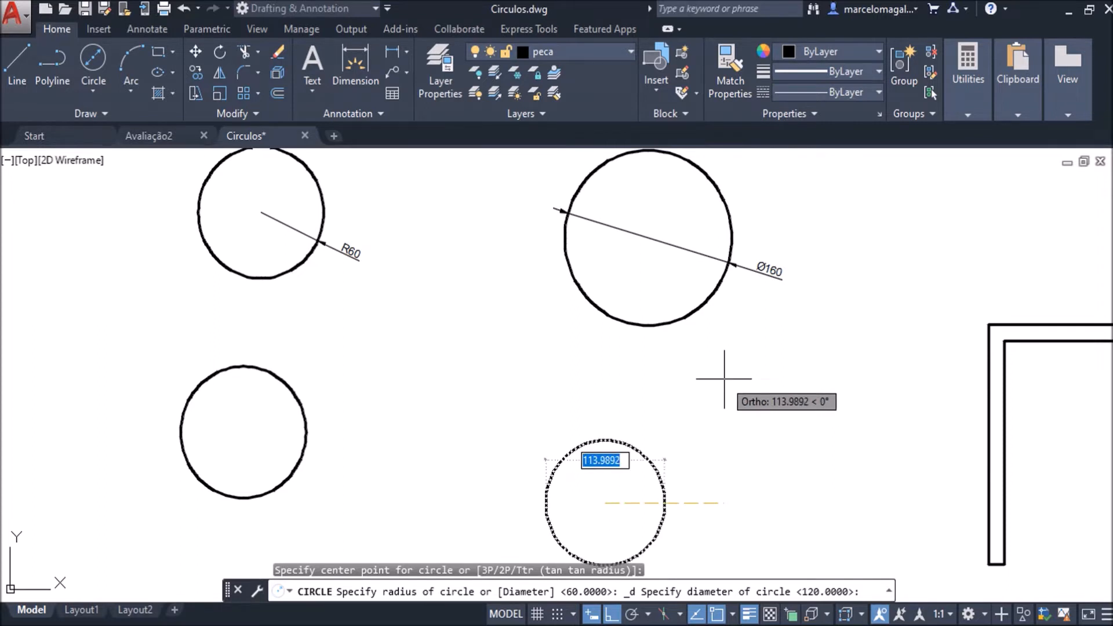
{"action": "type", "text": "160"}
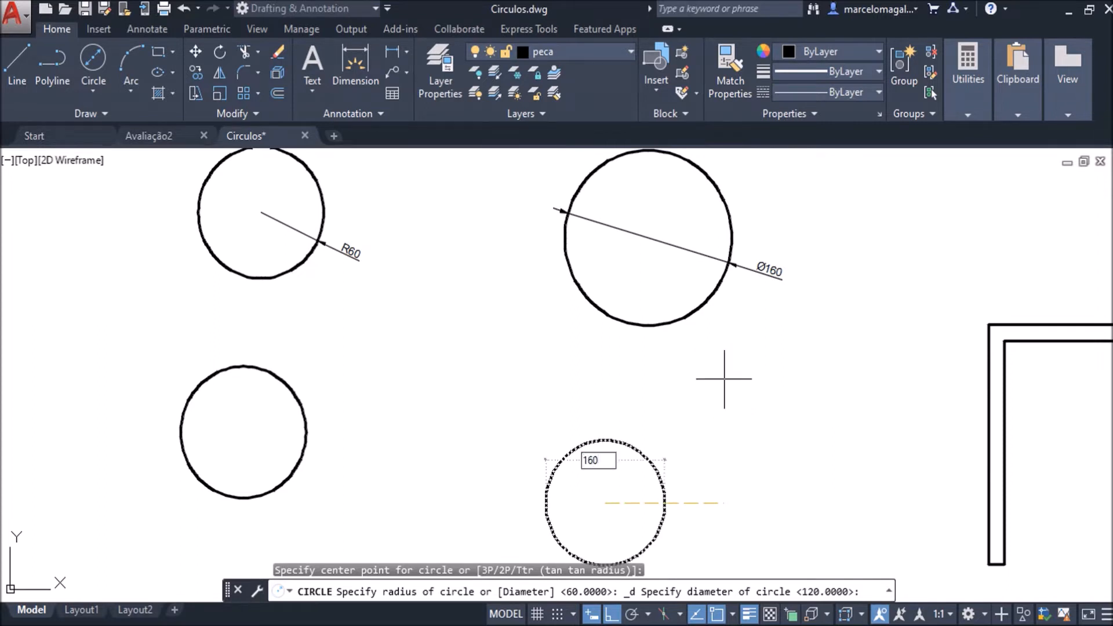
{"action": "key", "text": "Return"}
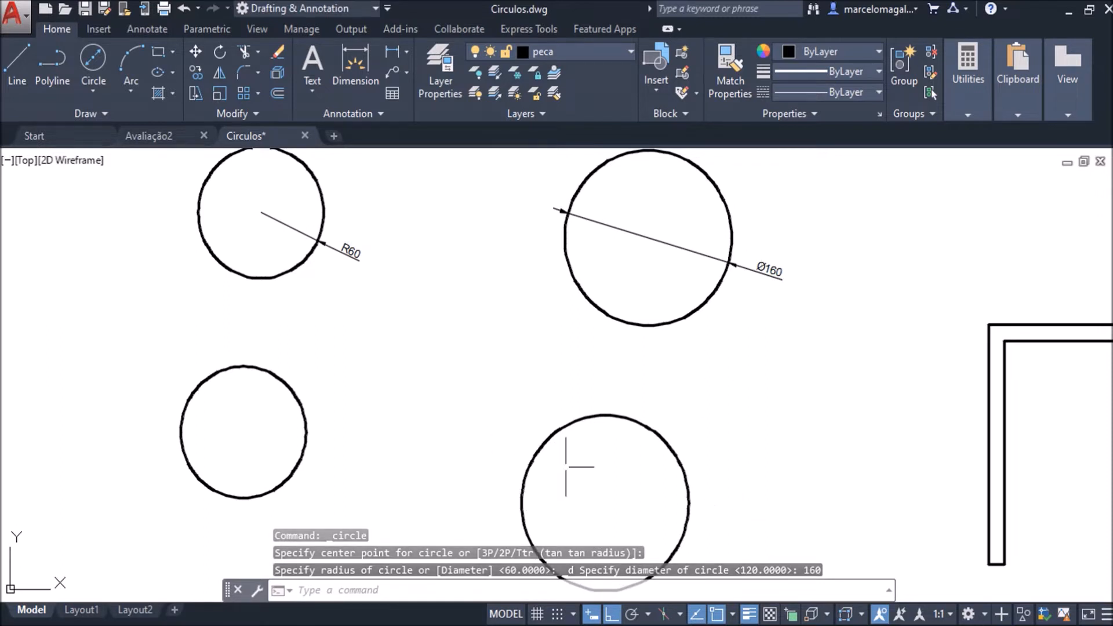
{"action": "middle_click_drag", "start_coordinate": [562, 487], "coordinate": [509, 393]}
{"action": "type", "text": "DI"}
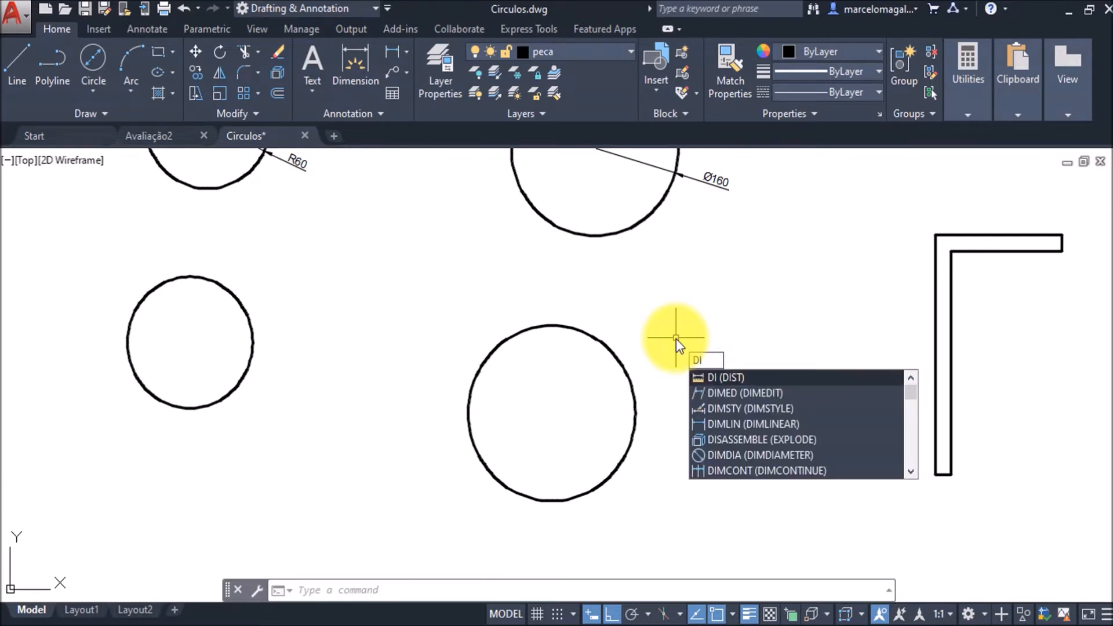
{"action": "key", "text": "Return"}
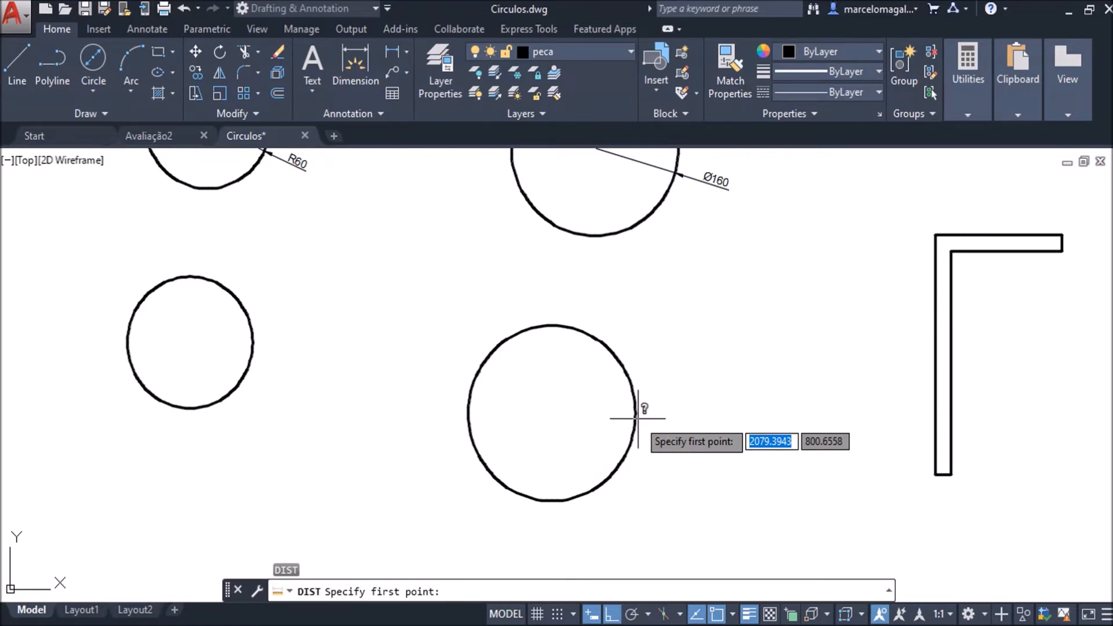
{"action": "key", "text": "Escape"}
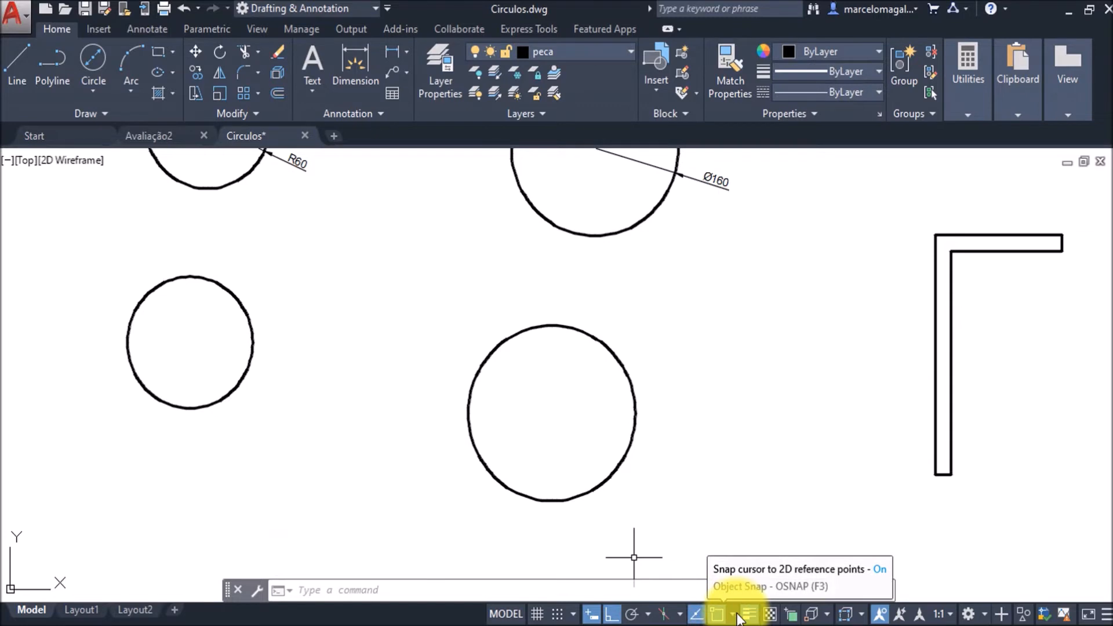
Enable all object snap modes in the drafting settings.
{"action": "left_click", "coordinate": [734, 616]}
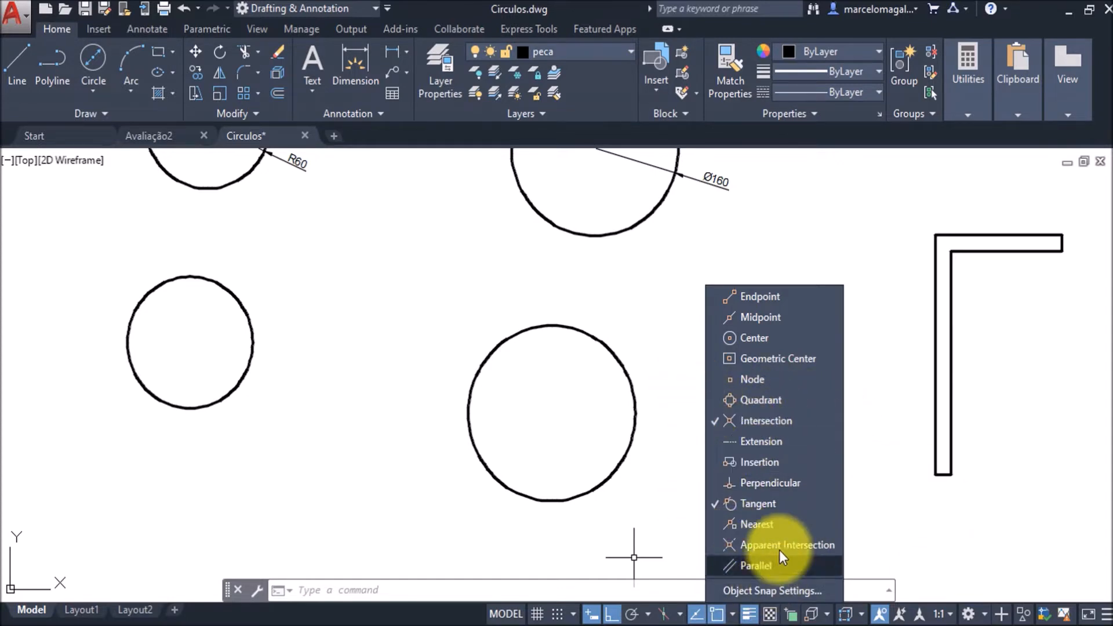
{"action": "left_click", "coordinate": [648, 332]}
{"action": "type", "text": "OS"}
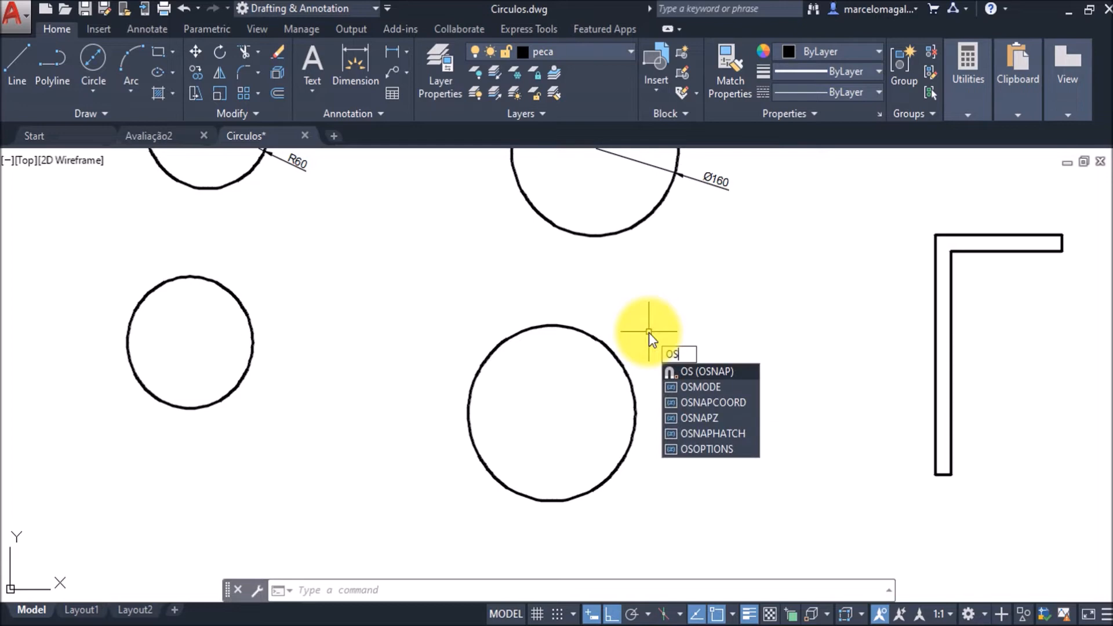
{"action": "key", "text": "Return"}
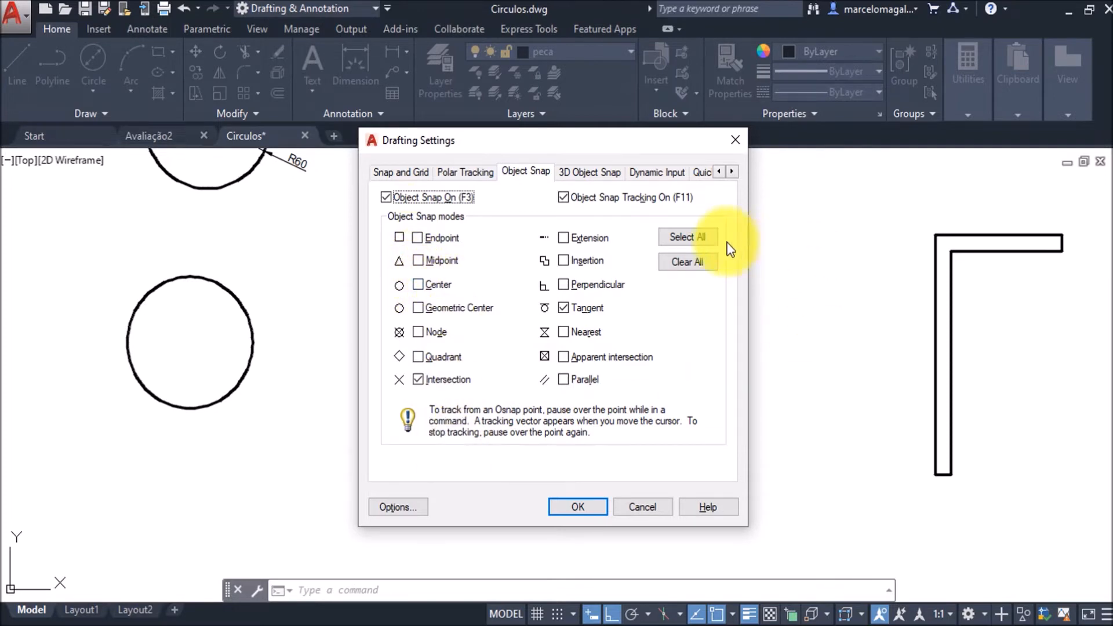
{"action": "left_click", "coordinate": [696, 237]}
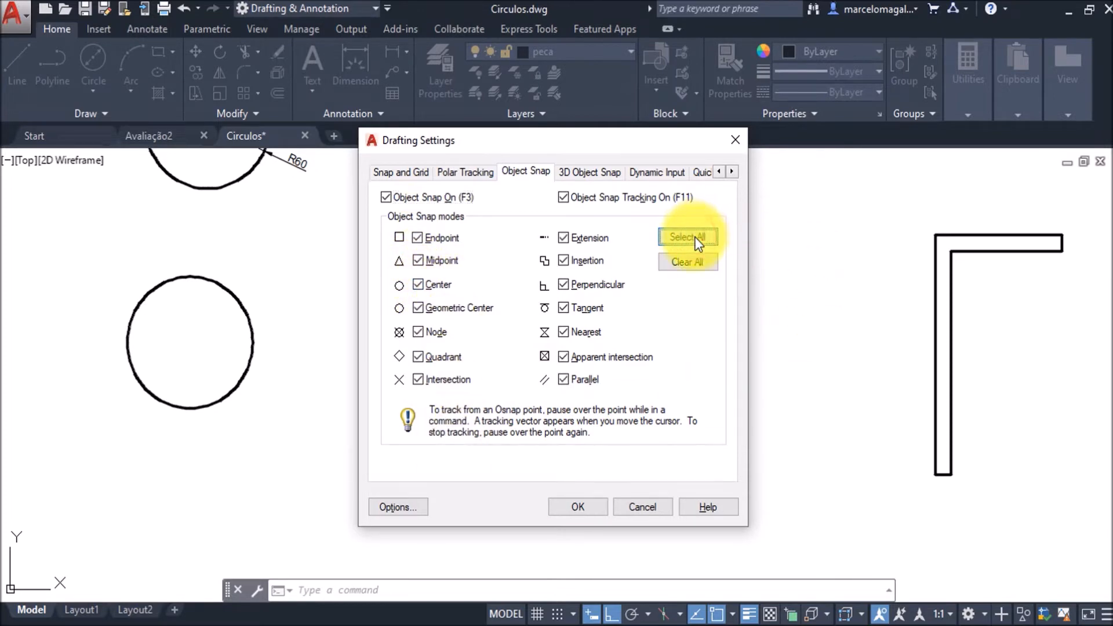
{"action": "left_click", "coordinate": [571, 507]}
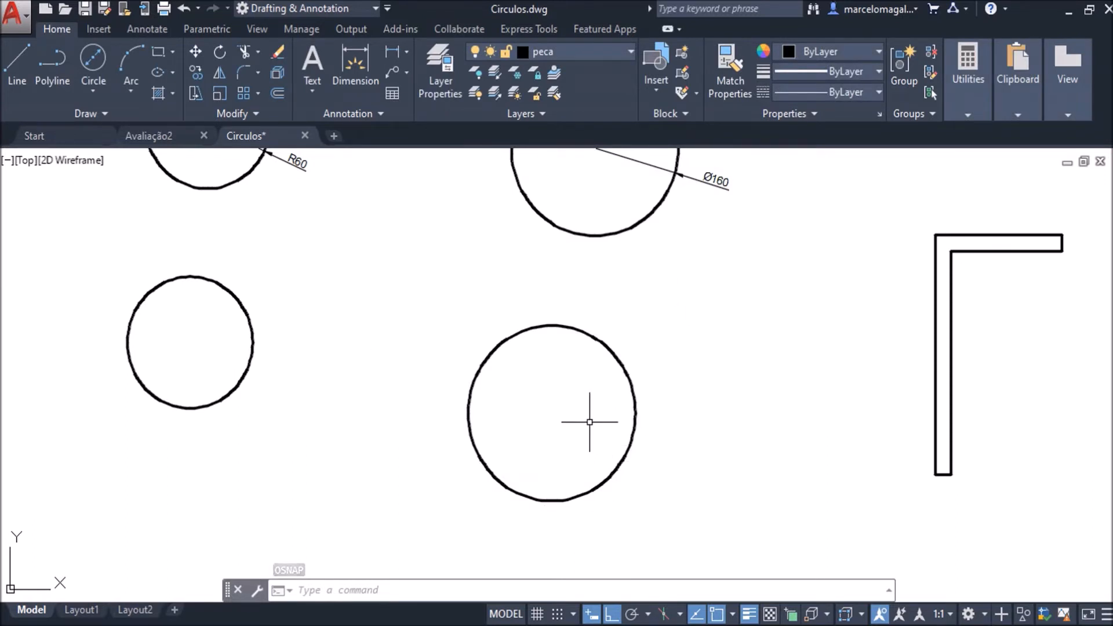
Measure the new circle below the "diâmetro de 160" example across its diameter, from one side quadrant to the opposite one.
{"action": "type", "text": "DI"}
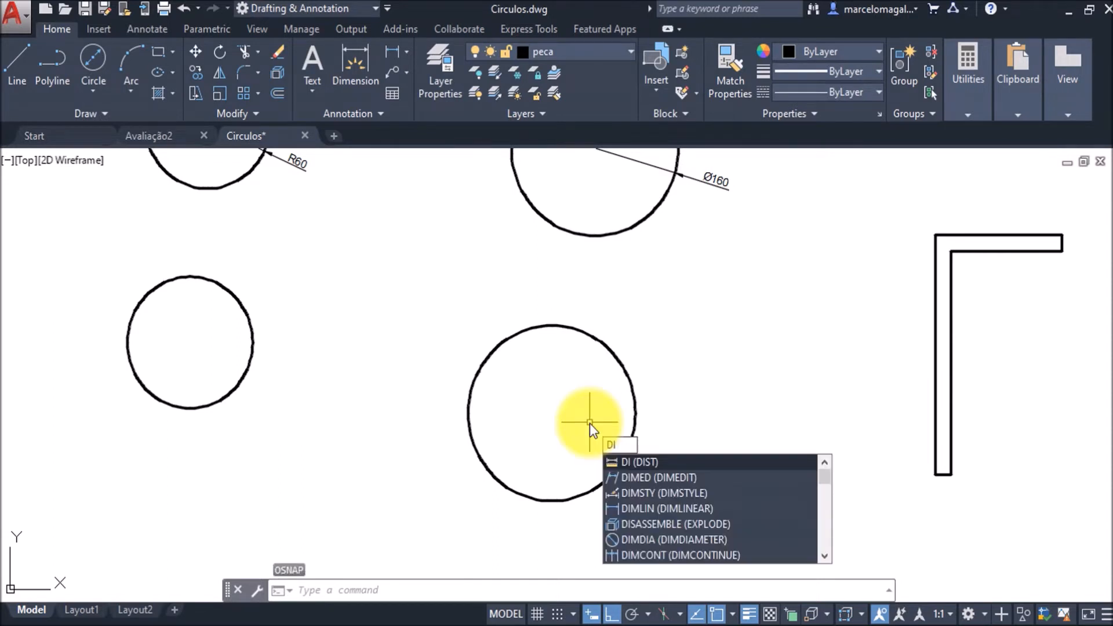
{"action": "key", "text": "Return"}
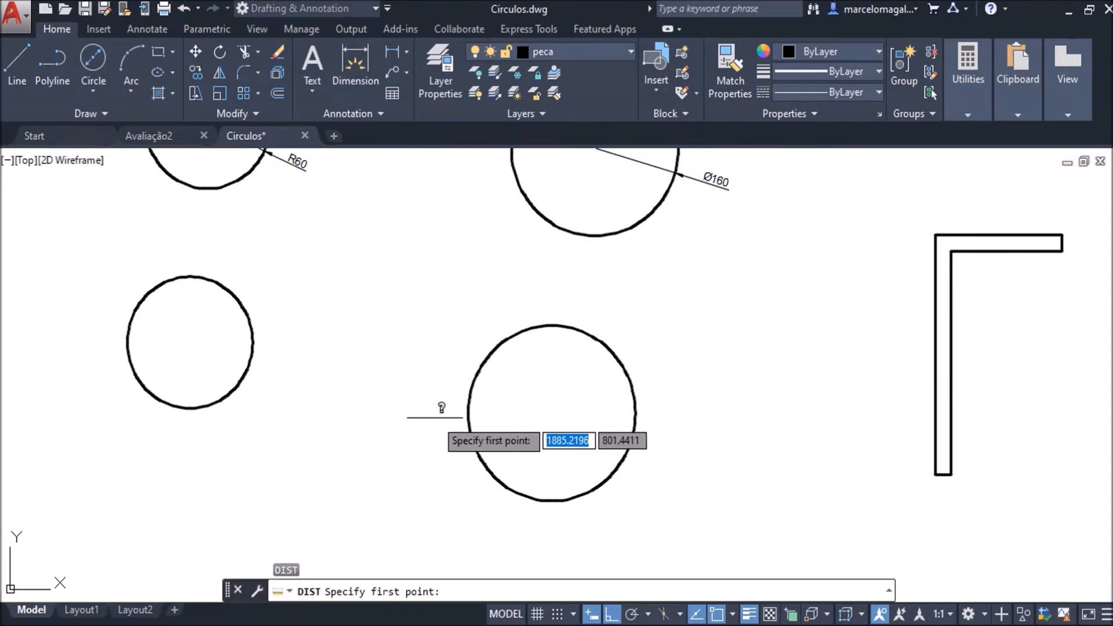
{"action": "left_click", "coordinate": [469, 414]}
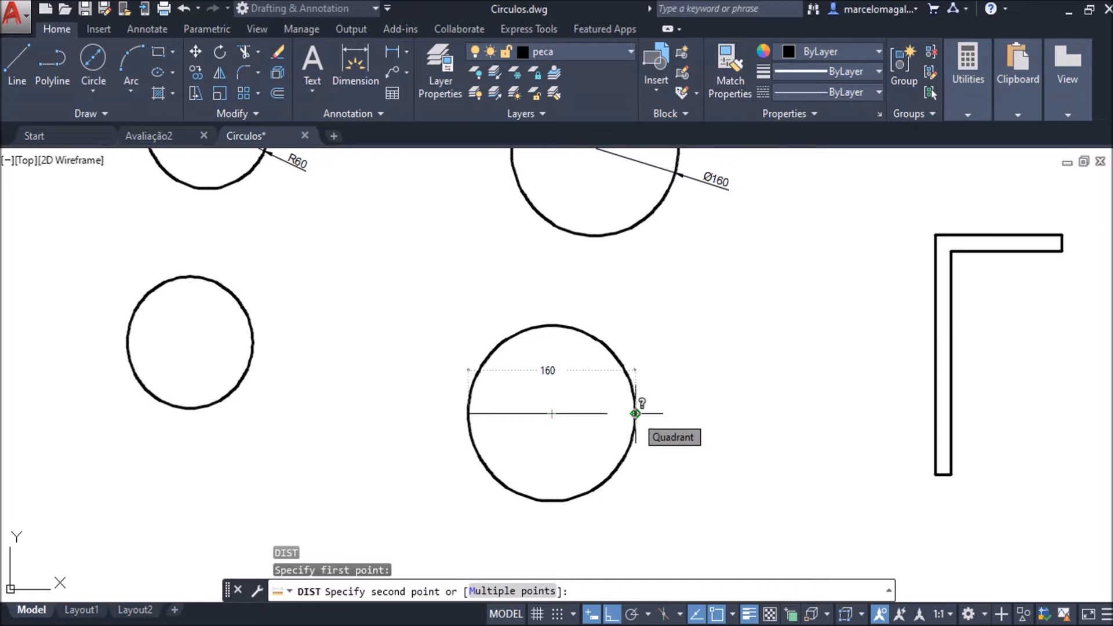
{"action": "key", "text": "Escape"}
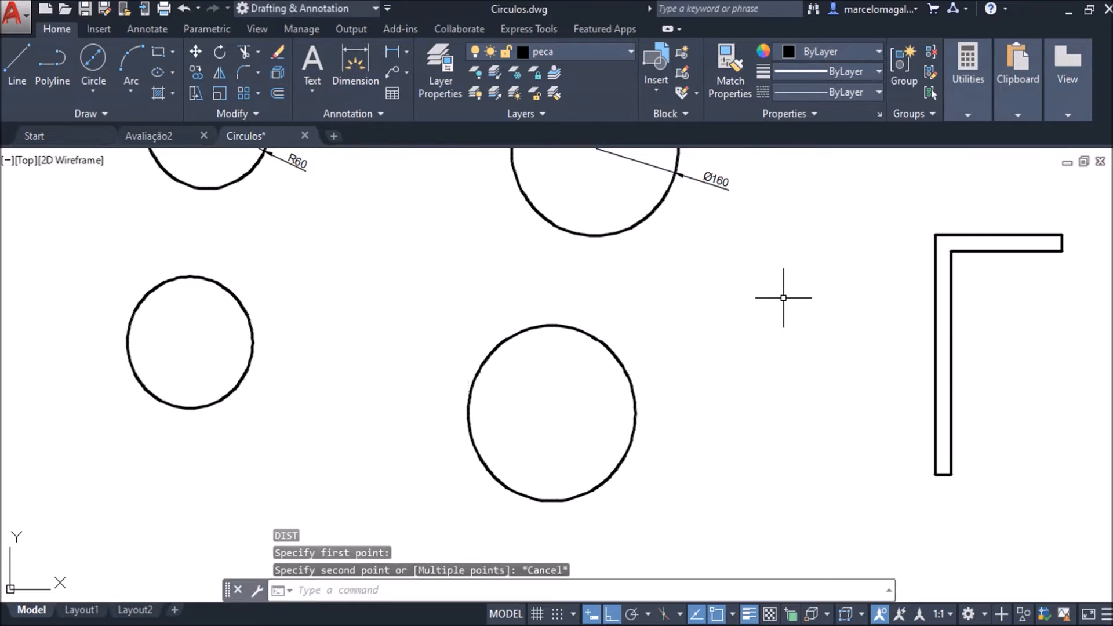
In the "Círculo com 2 pontos" Antes drawing, draw a 2-point circle between the midpoints of the two bars' facing end edges.
{"action": "scroll", "coordinate": [785, 298], "scroll_direction": "down", "scroll_amount": 4}
{"action": "mouse_move", "coordinate": [799, 367]}
{"action": "middle_mouse_down"}
{"action": "mouse_move", "coordinate": [755, 346]}
{"action": "mouse_move", "coordinate": [586, 351]}
{"action": "middle_mouse_up"}
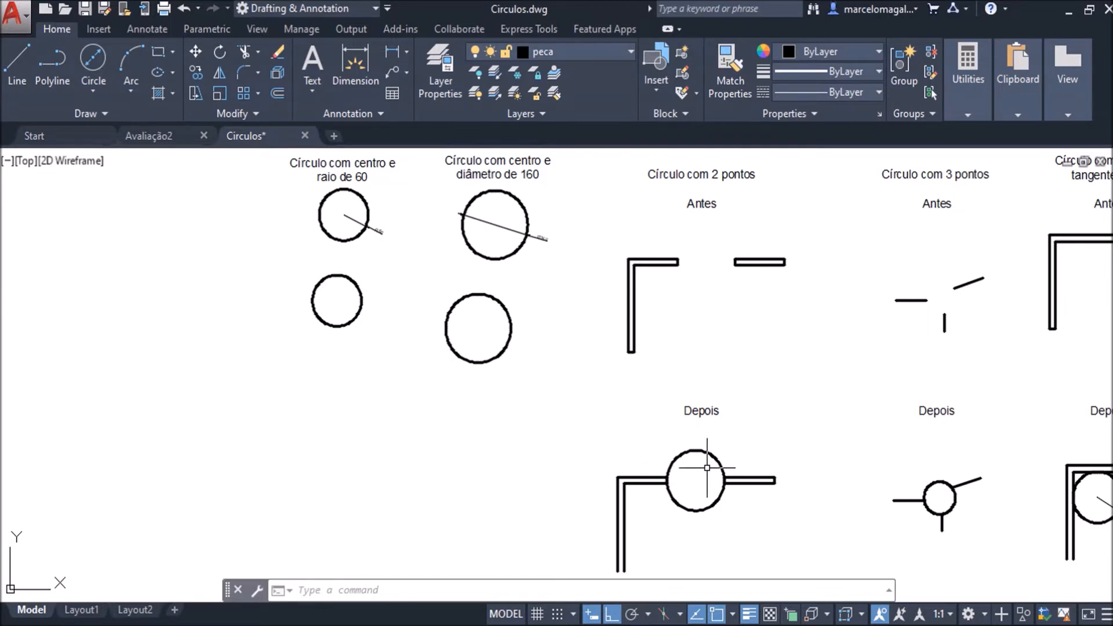
{"action": "mouse_move", "coordinate": [731, 322]}
{"action": "middle_mouse_down"}
{"action": "mouse_move", "coordinate": [685, 335]}
{"action": "mouse_move", "coordinate": [601, 392]}
{"action": "middle_mouse_up"}
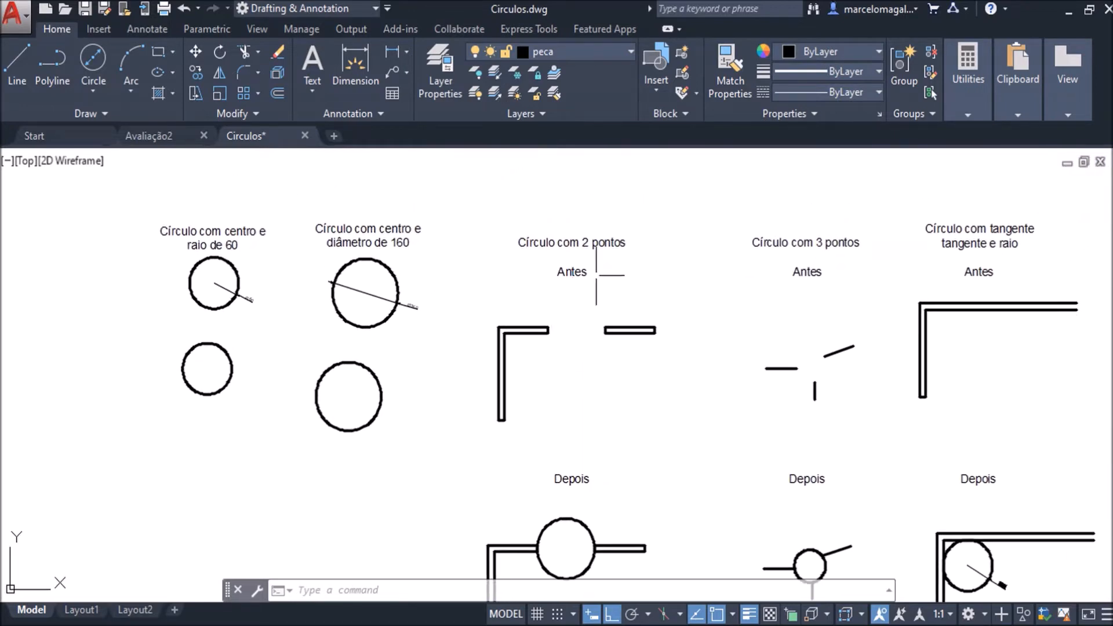
{"action": "scroll", "coordinate": [554, 300], "scroll_direction": "up", "scroll_amount": 2}
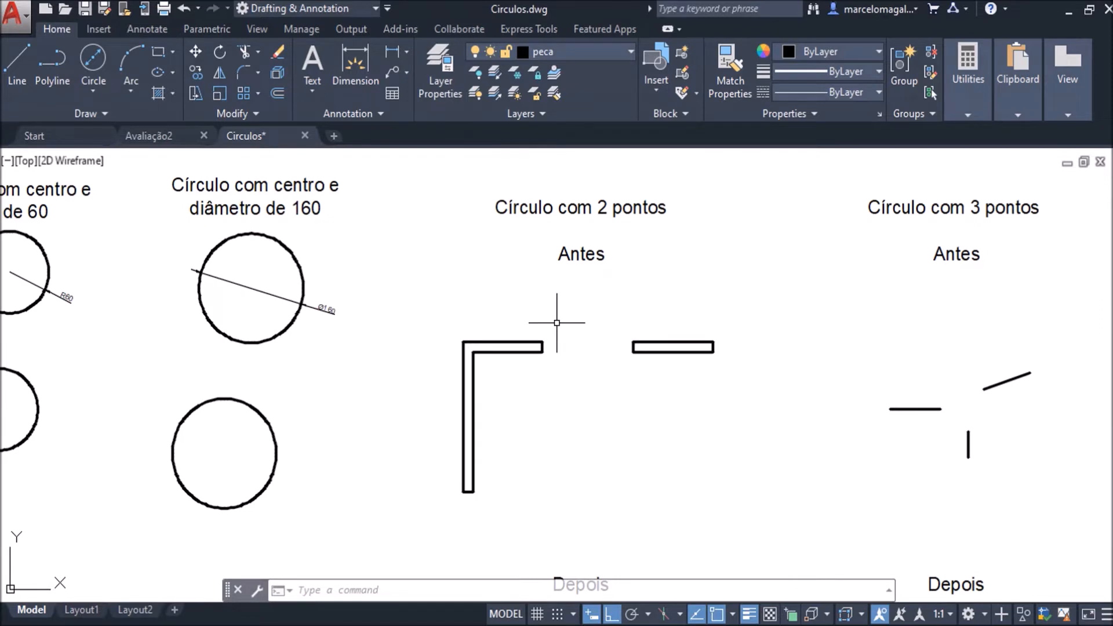
{"action": "scroll", "coordinate": [562, 315], "scroll_direction": "up", "scroll_amount": 4}
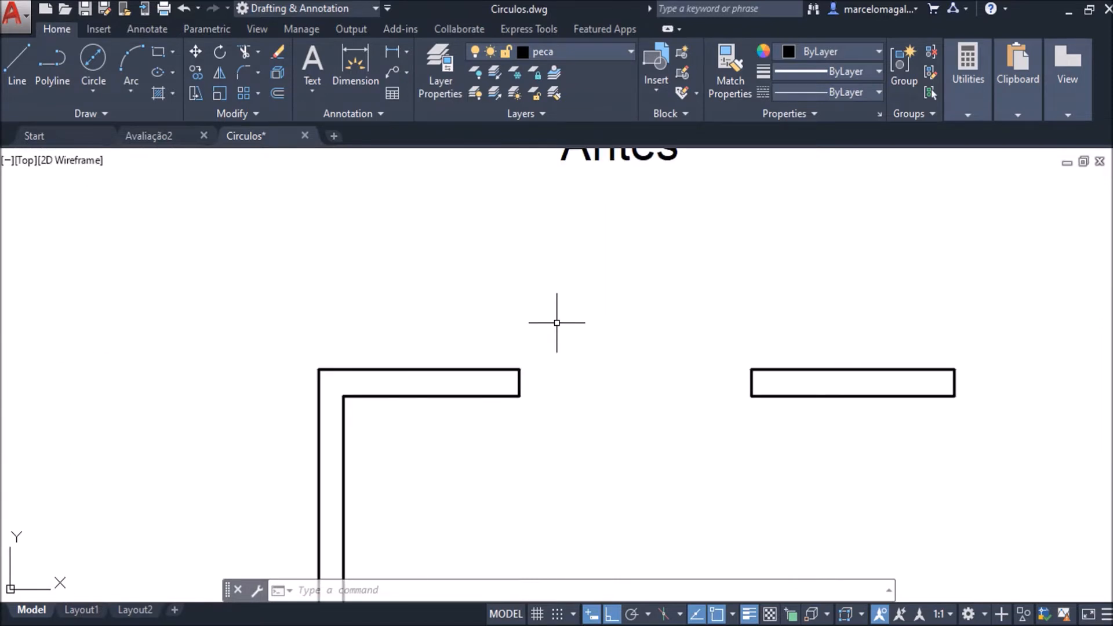
{"action": "scroll", "coordinate": [557, 322], "scroll_direction": "up", "scroll_amount": 2}
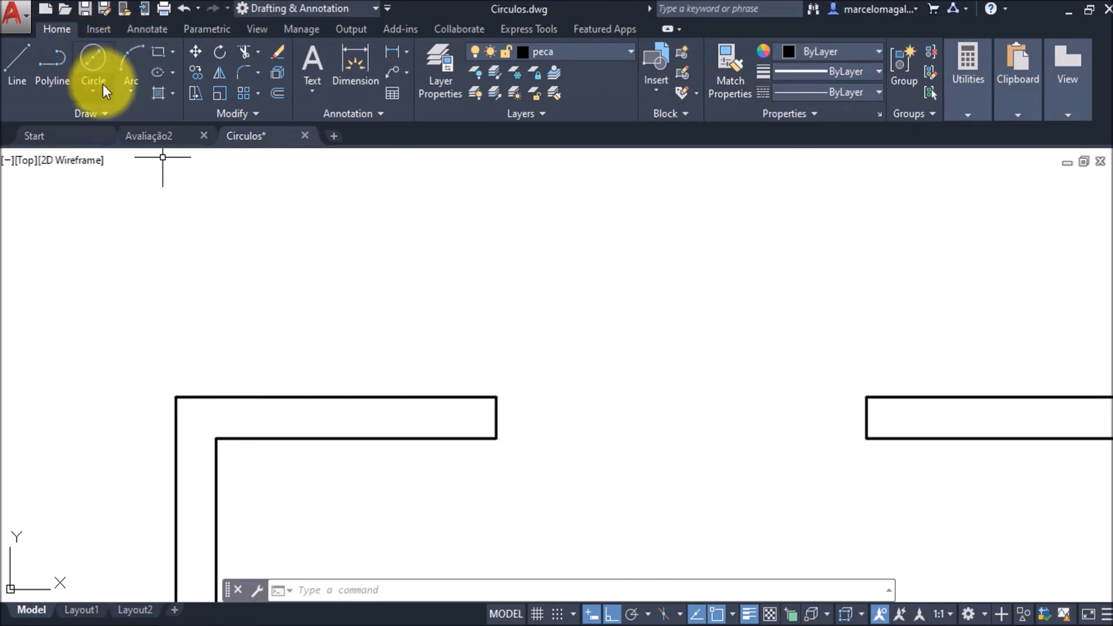
{"action": "left_click", "coordinate": [94, 95]}
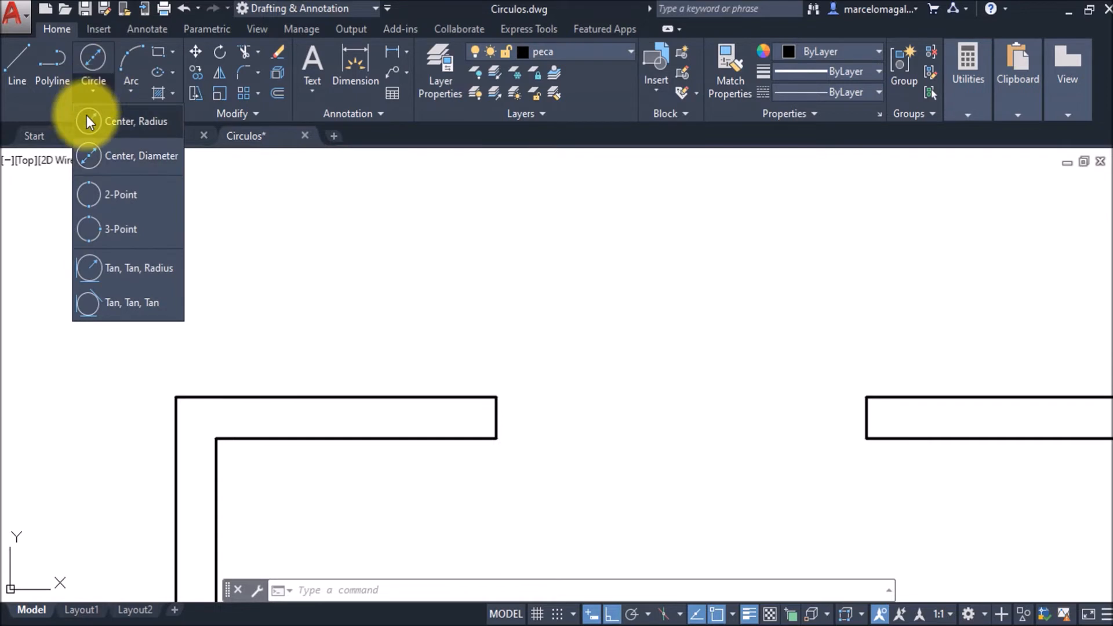
{"action": "left_click", "coordinate": [124, 194]}
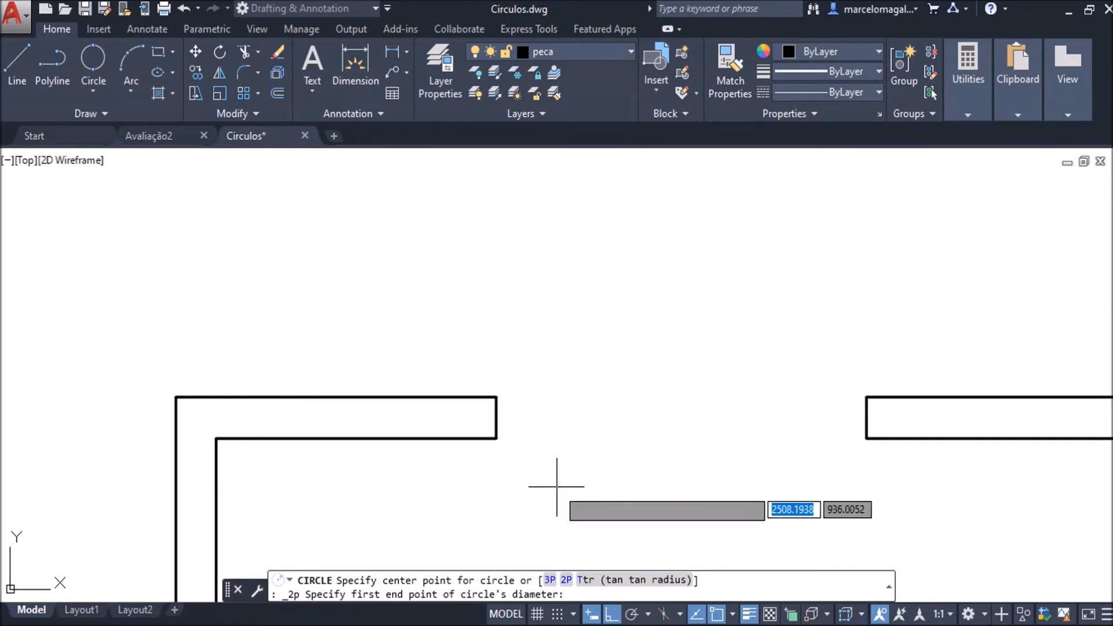
{"action": "left_click", "coordinate": [496, 418]}
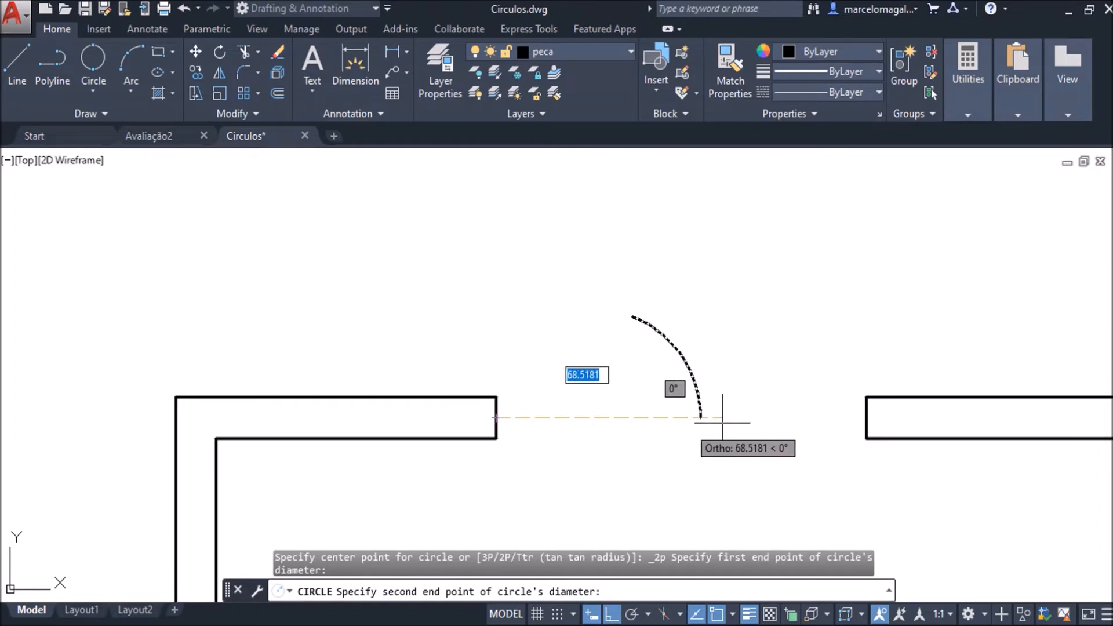
{"action": "left_click", "coordinate": [867, 417]}
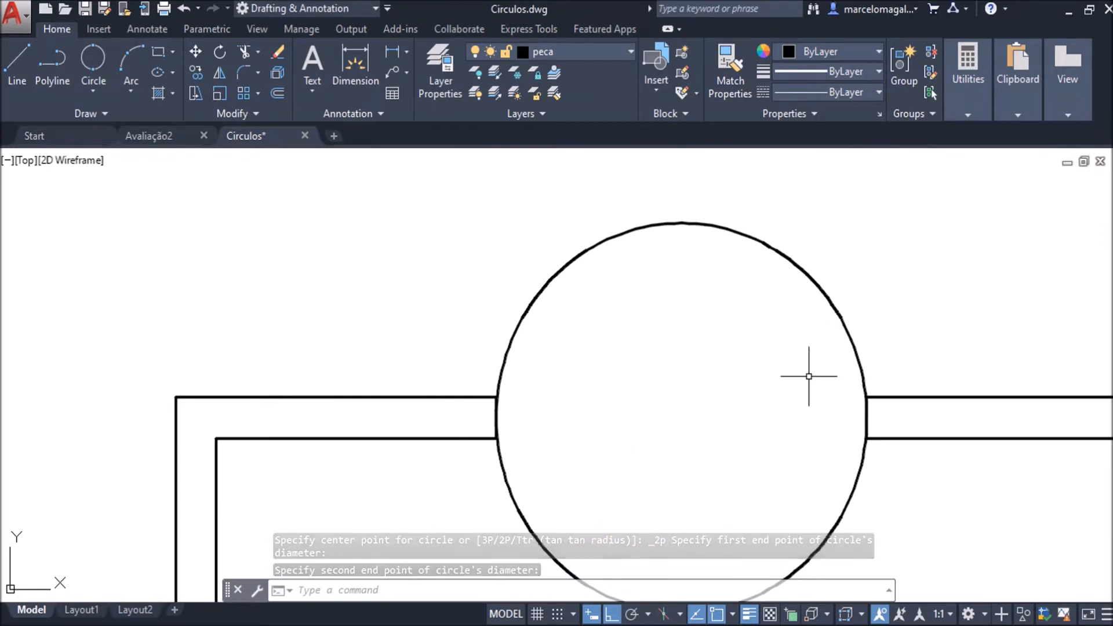
In the "Círculo com 3 pontos" Antes drawing, draw a 3-point circle through the inner endpoints of the three separate lines.
{"action": "scroll", "coordinate": [809, 376], "scroll_direction": "down", "scroll_amount": 6}
{"action": "mouse_move", "coordinate": [796, 461]}
{"action": "middle_mouse_down"}
{"action": "mouse_move", "coordinate": [766, 454]}
{"action": "mouse_move", "coordinate": [680, 360]}
{"action": "mouse_move", "coordinate": [635, 369]}
{"action": "middle_mouse_up"}
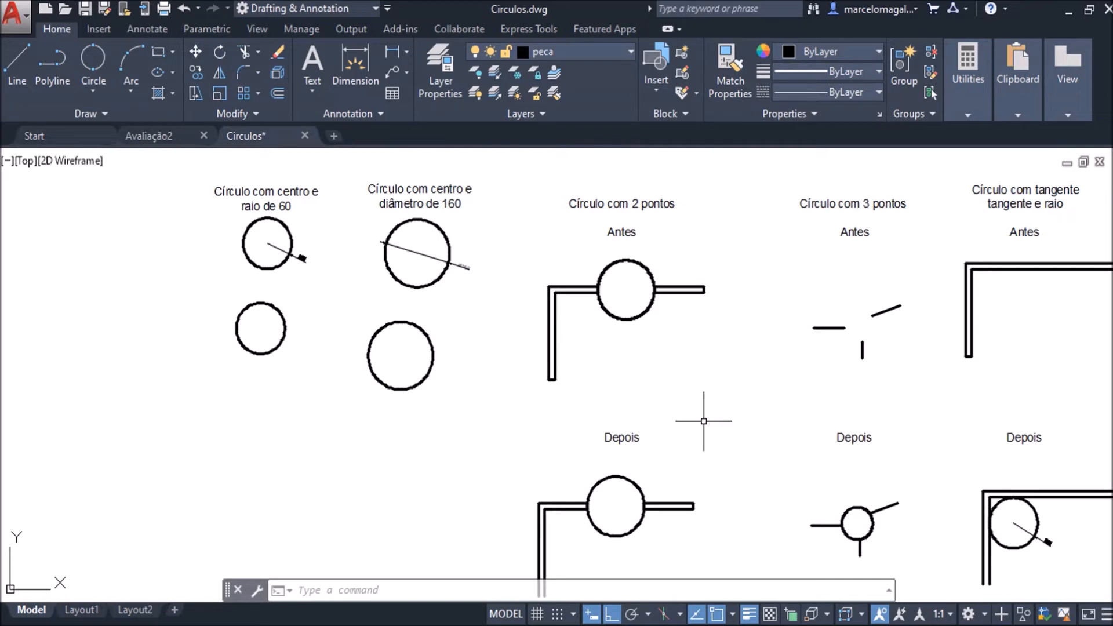
{"action": "mouse_move", "coordinate": [810, 402]}
{"action": "middle_mouse_down"}
{"action": "mouse_move", "coordinate": [746, 385]}
{"action": "mouse_move", "coordinate": [492, 398]}
{"action": "middle_mouse_up"}
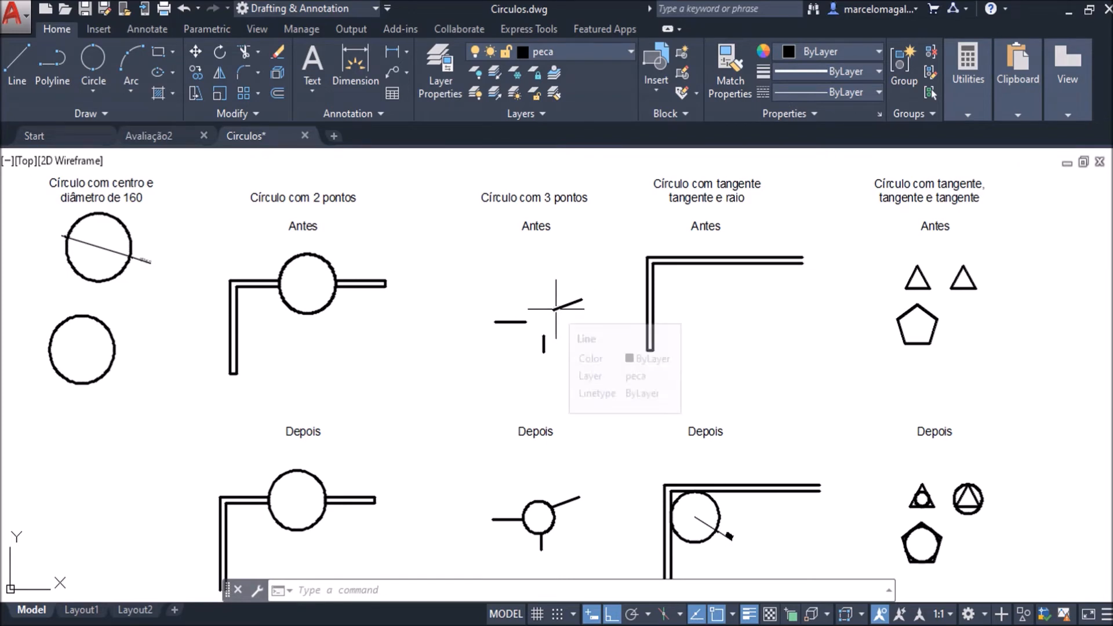
{"action": "scroll", "coordinate": [525, 287], "scroll_direction": "up", "scroll_amount": 4}
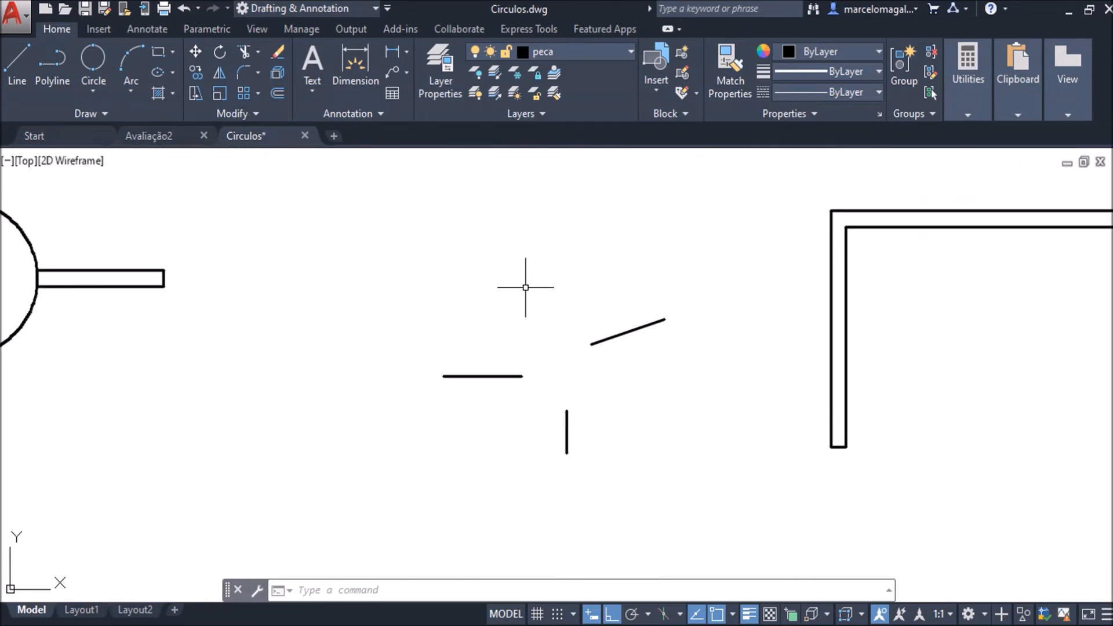
{"action": "middle_click_drag", "start_coordinate": [530, 346], "coordinate": [480, 330]}
{"action": "scroll", "coordinate": [499, 366], "scroll_direction": "up", "scroll_amount": 2}
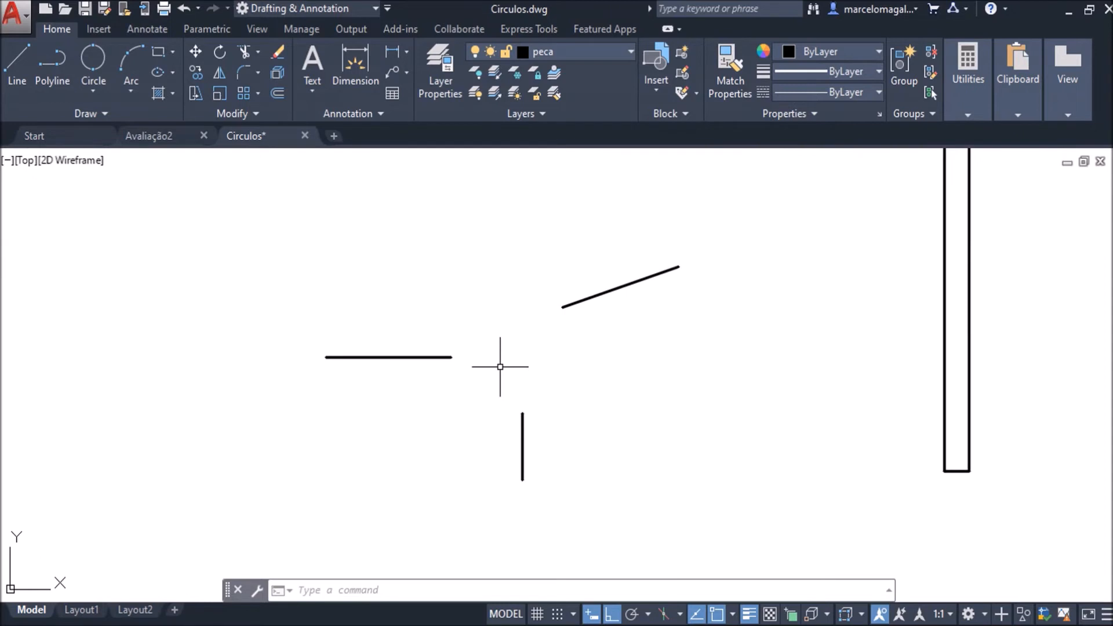
{"action": "scroll", "coordinate": [500, 367], "scroll_direction": "up", "scroll_amount": 2}
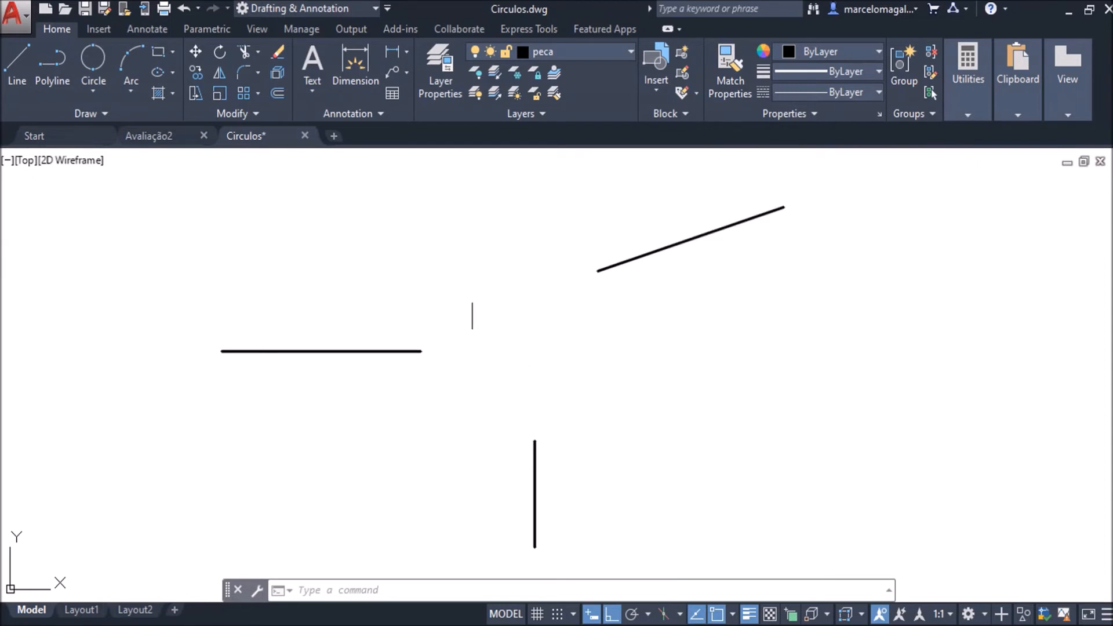
{"action": "left_click", "coordinate": [96, 88]}
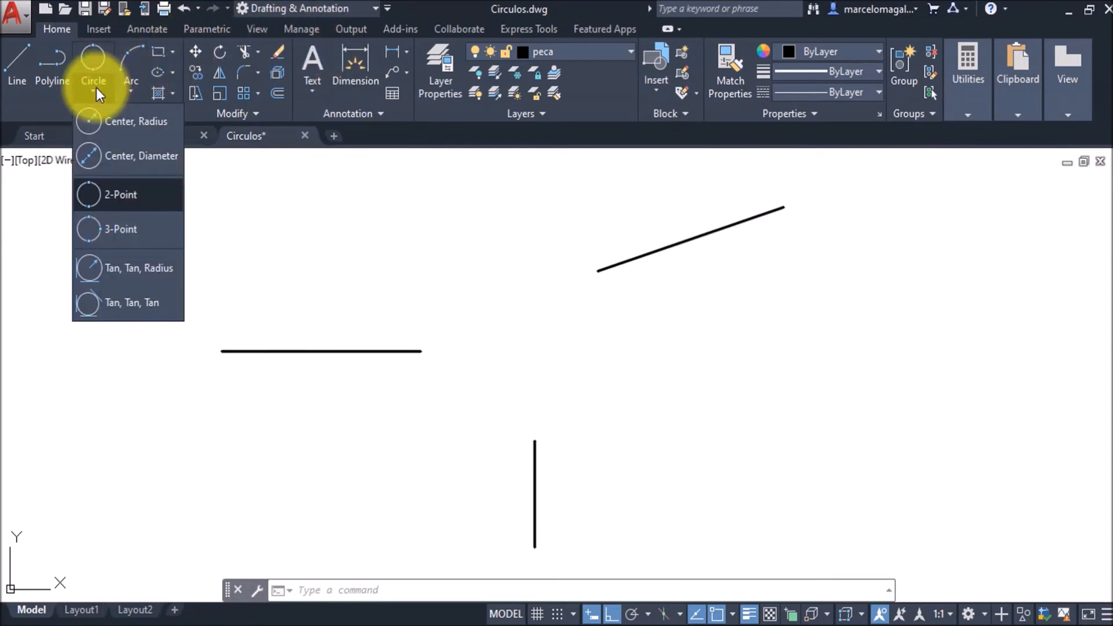
{"action": "left_click", "coordinate": [119, 236]}
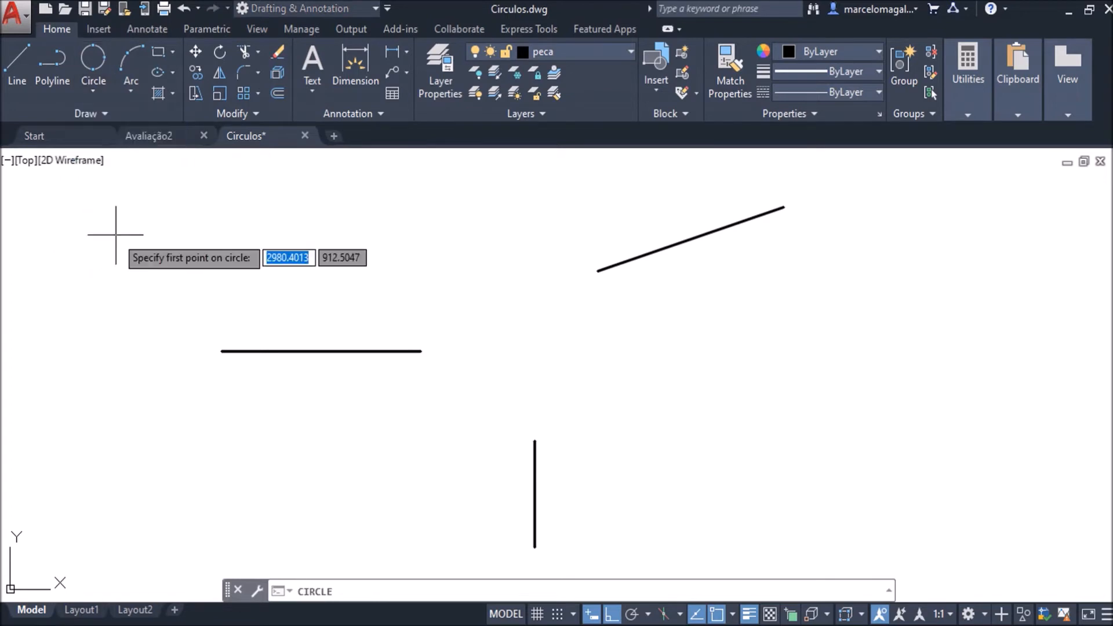
{"action": "left_click", "coordinate": [419, 351]}
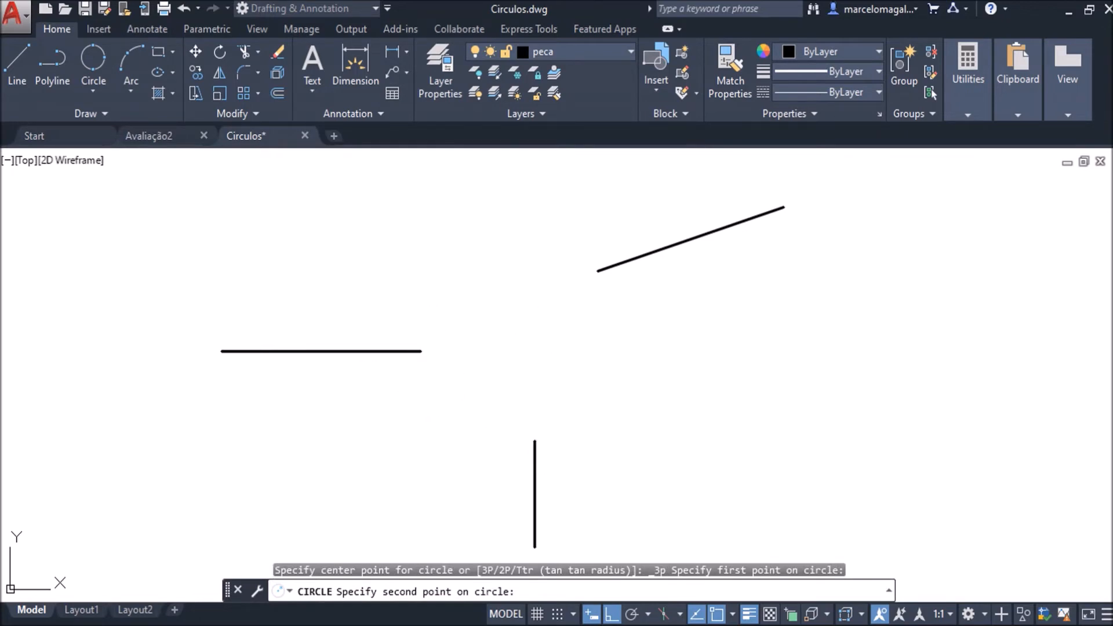
{"action": "left_click", "coordinate": [535, 441]}
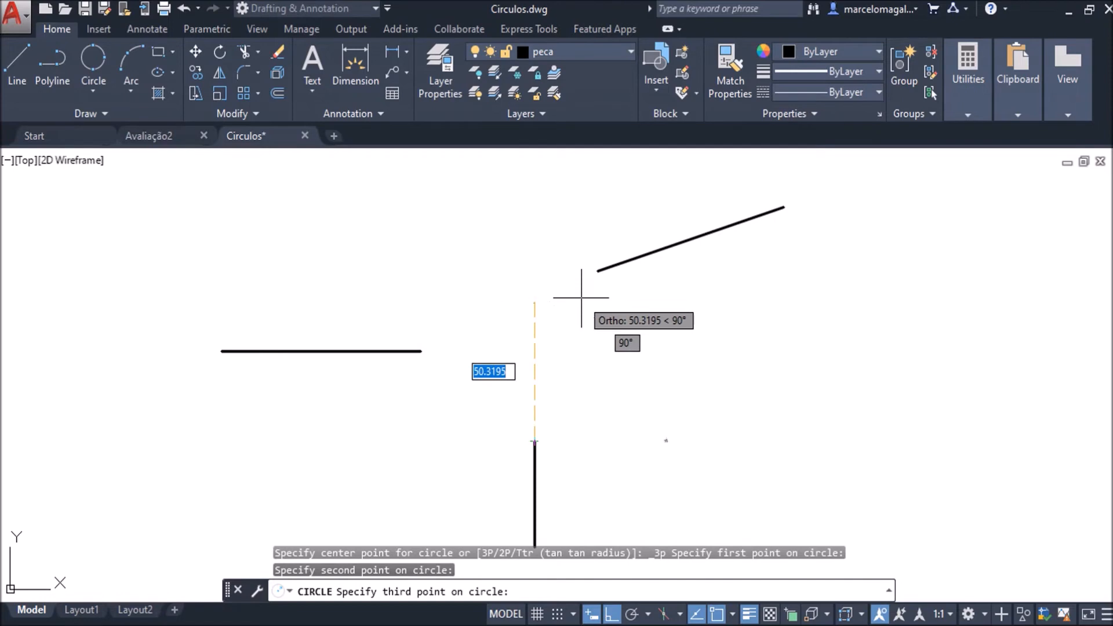
{"action": "left_click", "coordinate": [601, 272]}
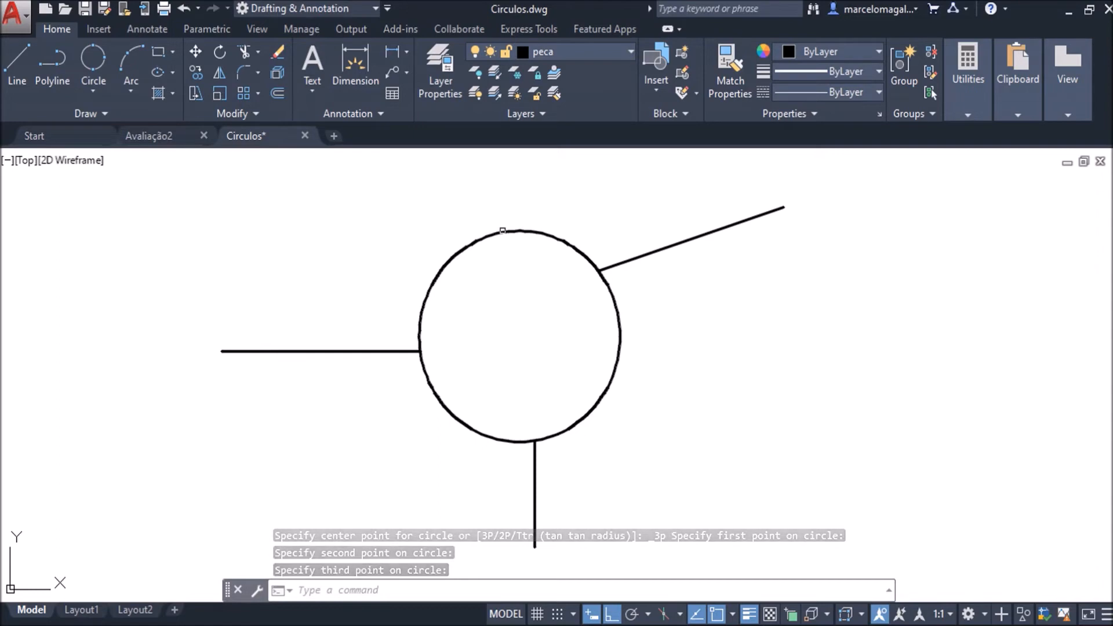
Examine the "Depois" example of the tangent, tangent and radius circle, including its radius dimension and the lines it touches.
{"action": "scroll", "coordinate": [749, 320], "scroll_direction": "down", "scroll_amount": 4}
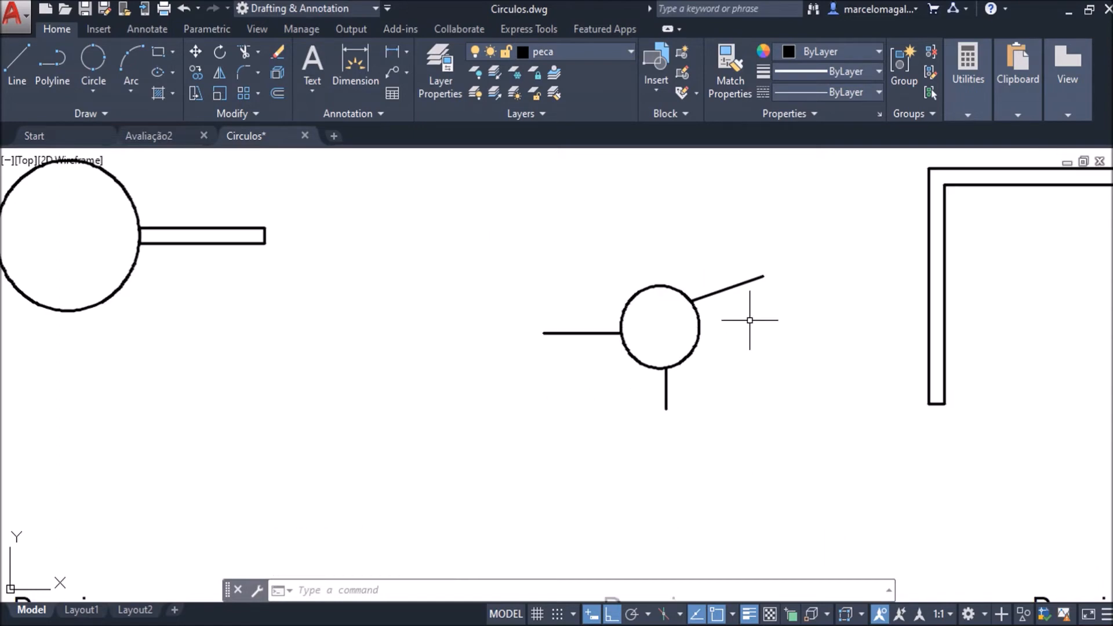
{"action": "scroll", "coordinate": [749, 320], "scroll_direction": "down", "scroll_amount": 3}
{"action": "mouse_move", "coordinate": [745, 388]}
{"action": "middle_mouse_down"}
{"action": "mouse_move", "coordinate": [577, 329]}
{"action": "mouse_move", "coordinate": [428, 359]}
{"action": "middle_mouse_up"}
{"action": "scroll", "coordinate": [428, 358], "scroll_direction": "down", "scroll_amount": 2}
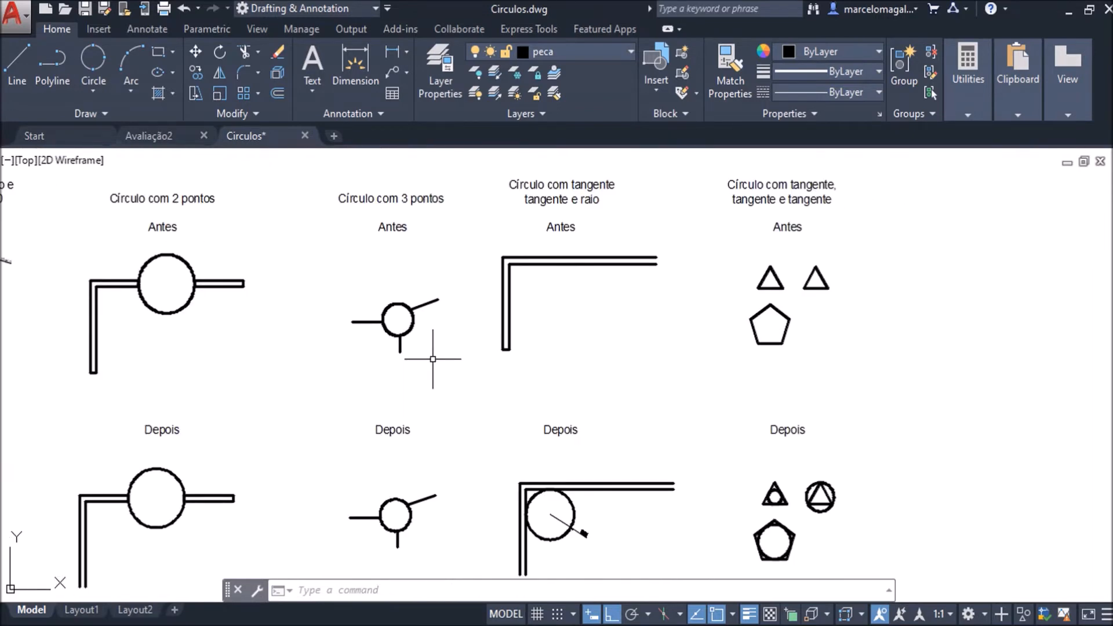
{"action": "mouse_move", "coordinate": [458, 408]}
{"action": "middle_mouse_down"}
{"action": "mouse_move", "coordinate": [360, 387]}
{"action": "mouse_move", "coordinate": [359, 406]}
{"action": "middle_mouse_up"}
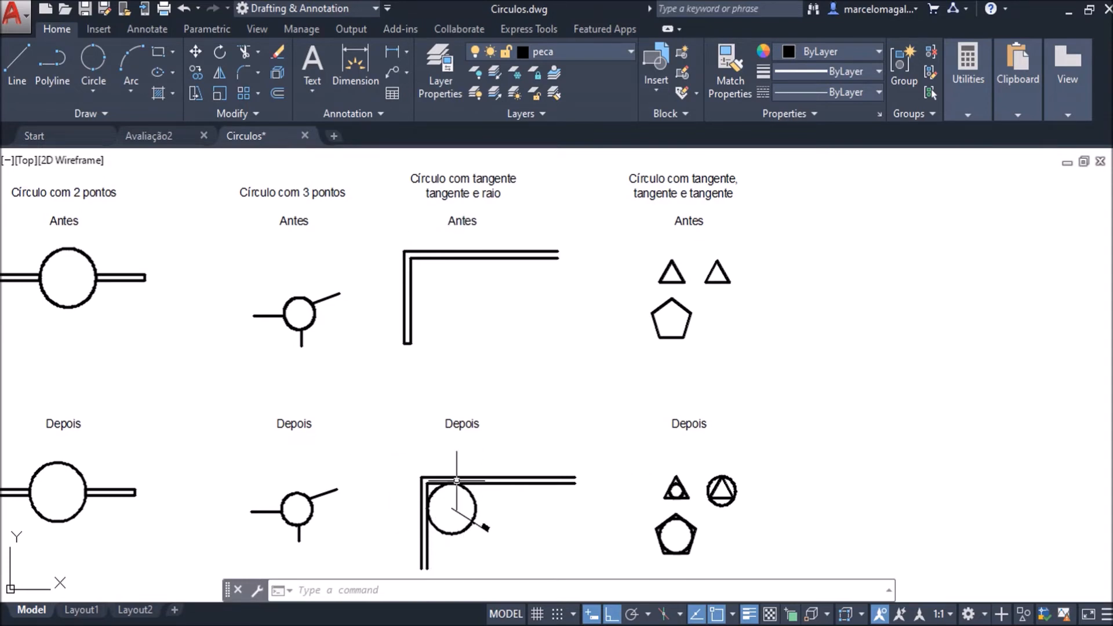
{"action": "scroll", "coordinate": [457, 481], "scroll_direction": "up", "scroll_amount": 4}
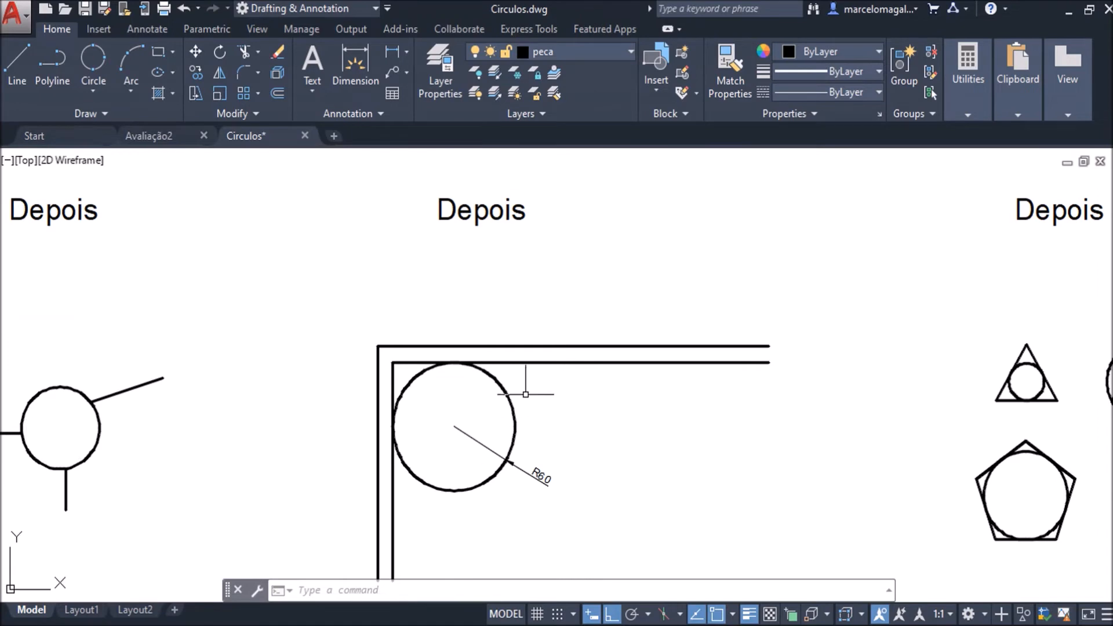
{"action": "scroll", "coordinate": [525, 394], "scroll_direction": "up", "scroll_amount": 2}
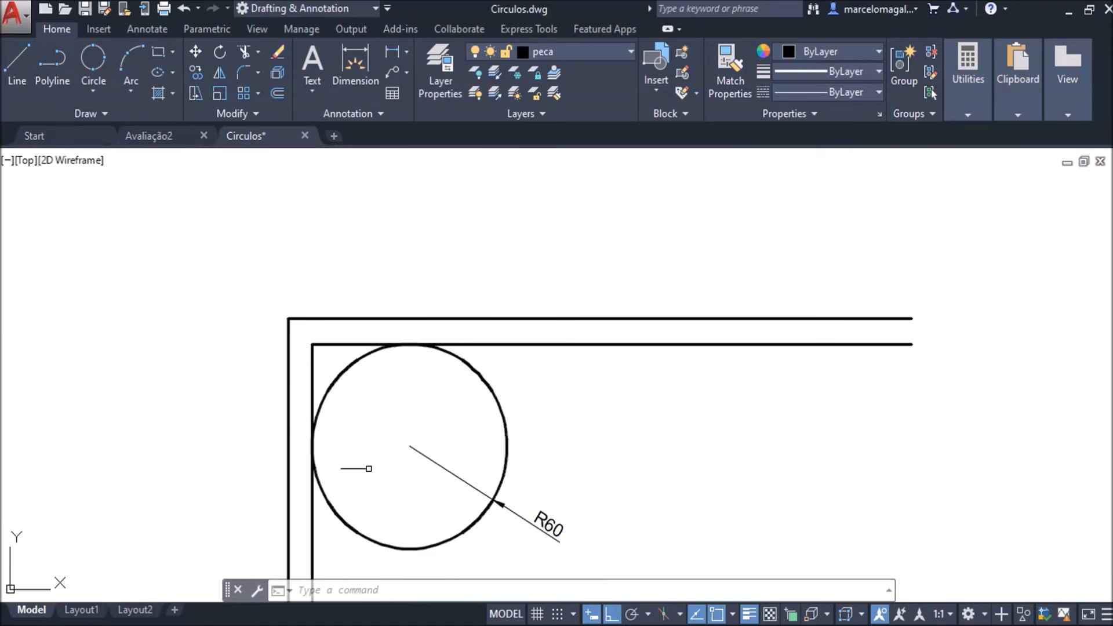
In the "tangente e raio" Antes drawing, draw a Tan, Tan, Radius circle of radius 60 tangent to the L-shape's inner horizontal and vertical lines.
{"action": "middle_click_drag", "start_coordinate": [501, 255], "coordinate": [526, 585]}
{"action": "middle_click_drag", "start_coordinate": [579, 251], "coordinate": [596, 559]}
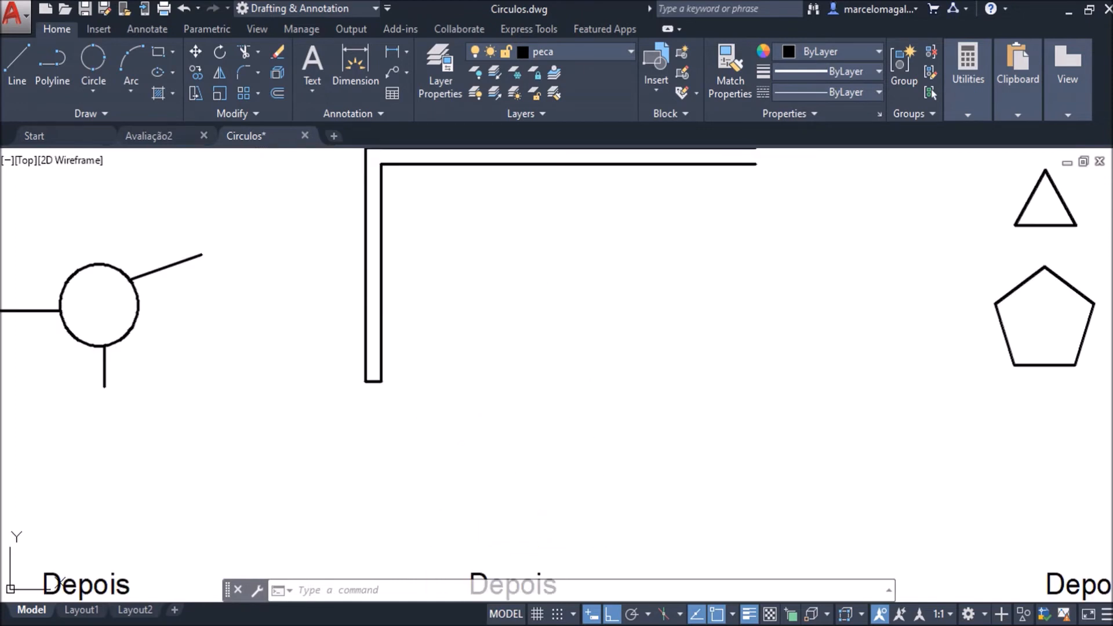
{"action": "middle_click_drag", "start_coordinate": [522, 346], "coordinate": [677, 486]}
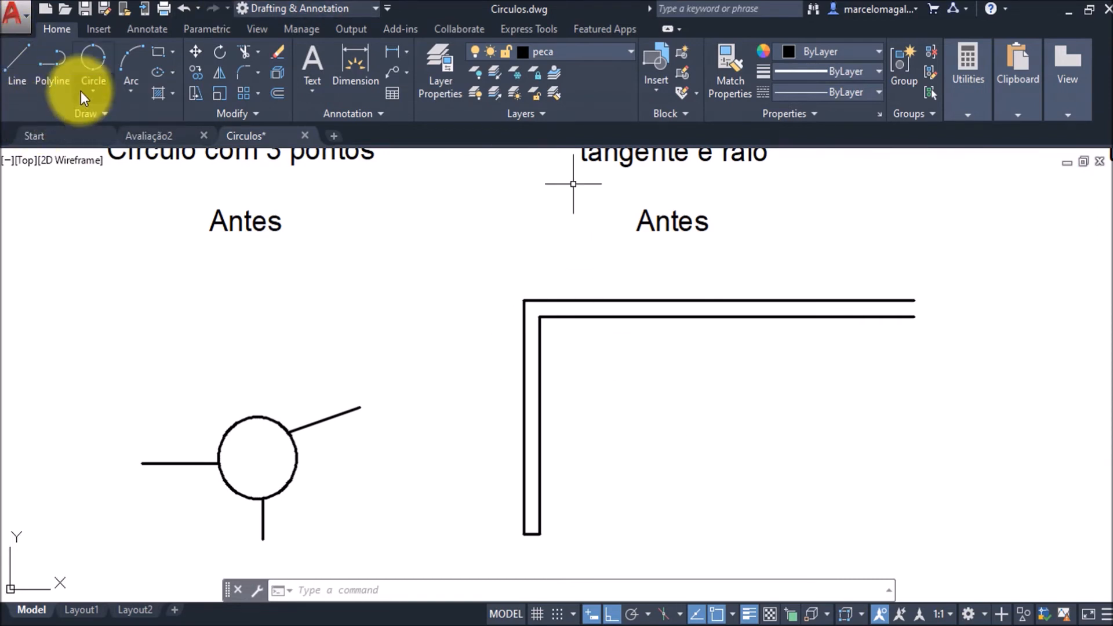
{"action": "left_click", "coordinate": [96, 95]}
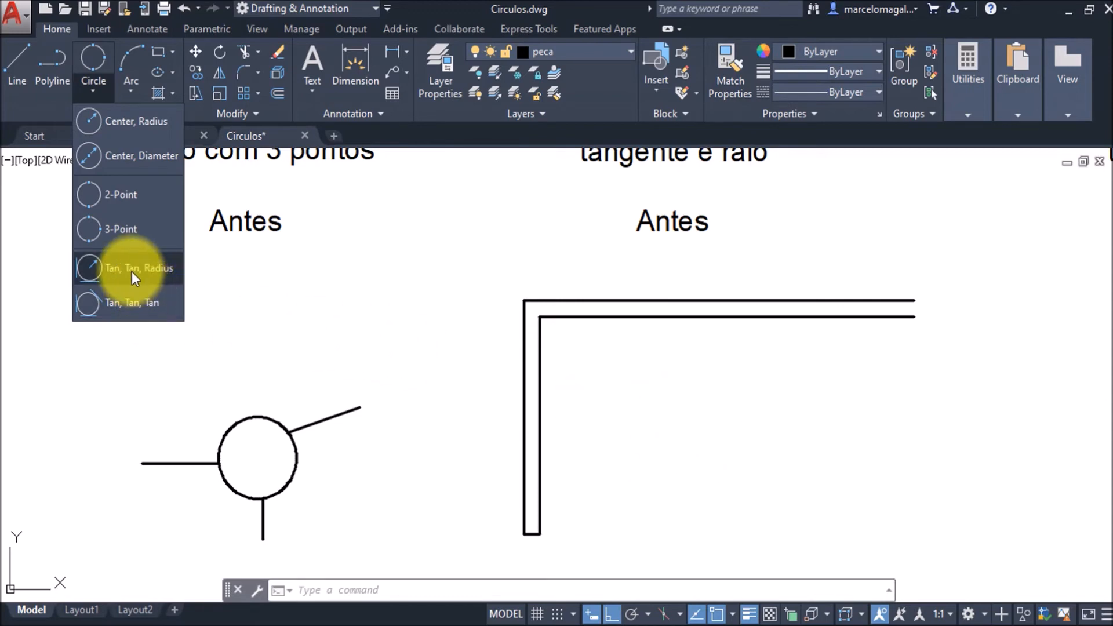
{"action": "left_click", "coordinate": [113, 271]}
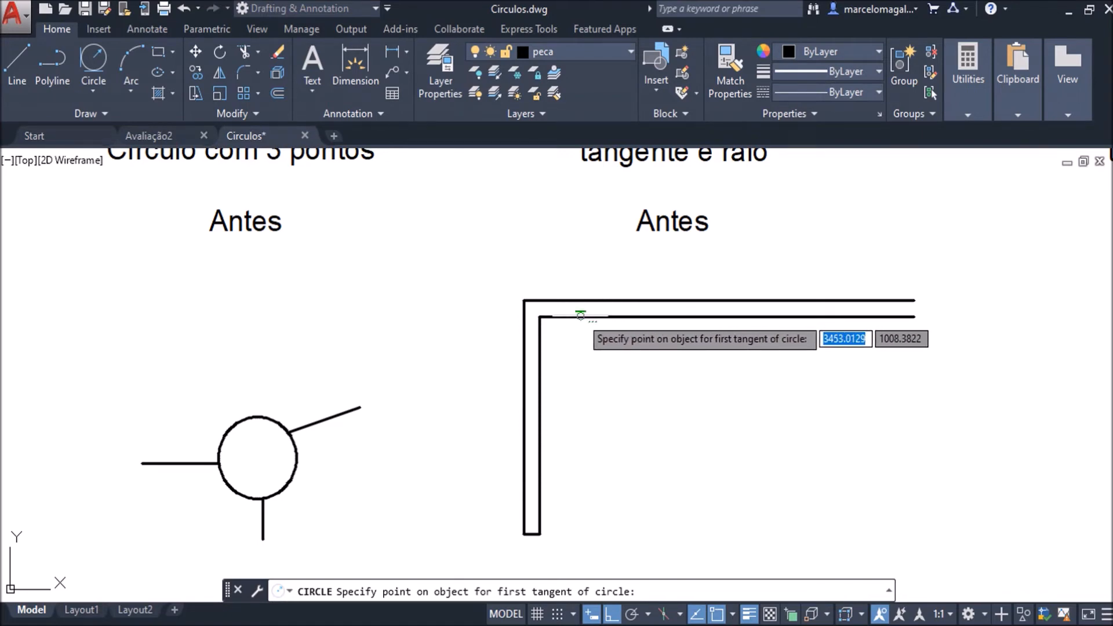
{"action": "left_click", "coordinate": [621, 315]}
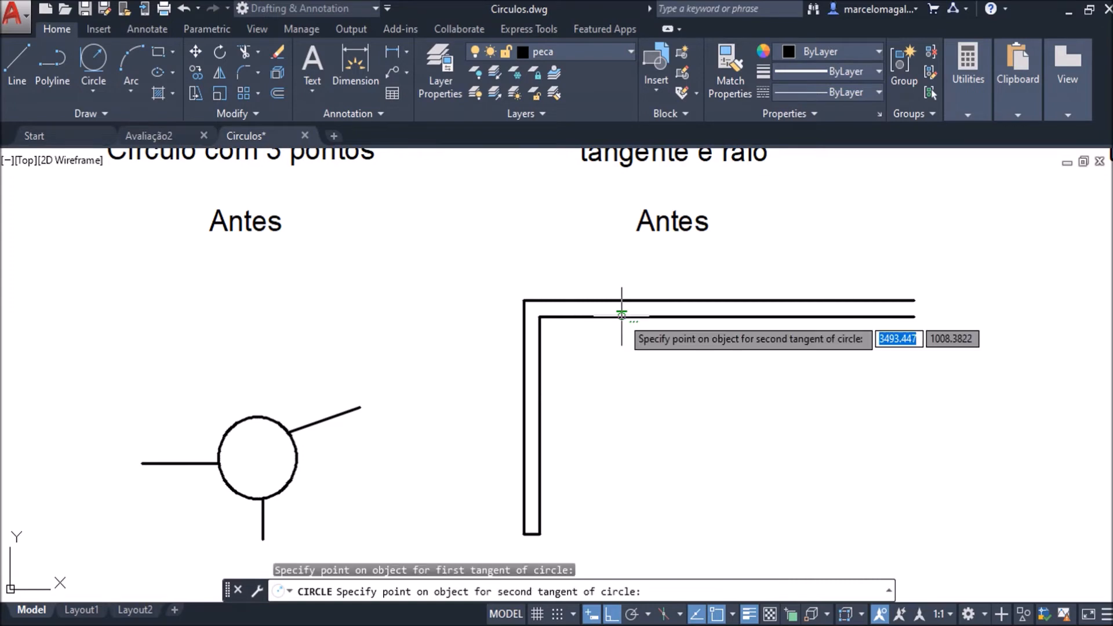
{"action": "left_click", "coordinate": [539, 400]}
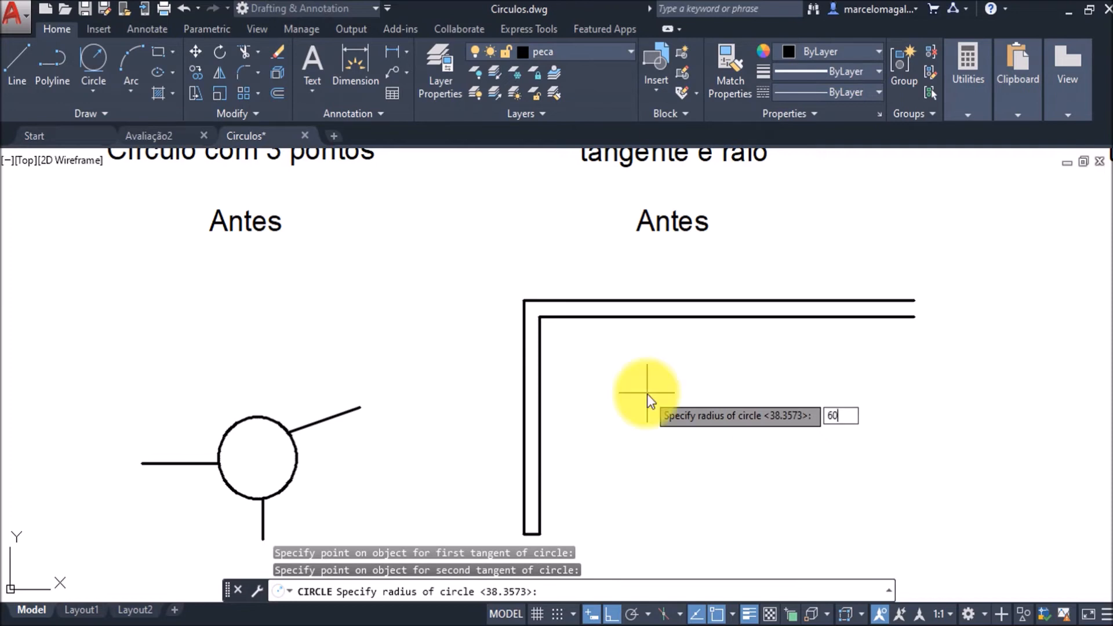
{"action": "key", "text": "Return"}
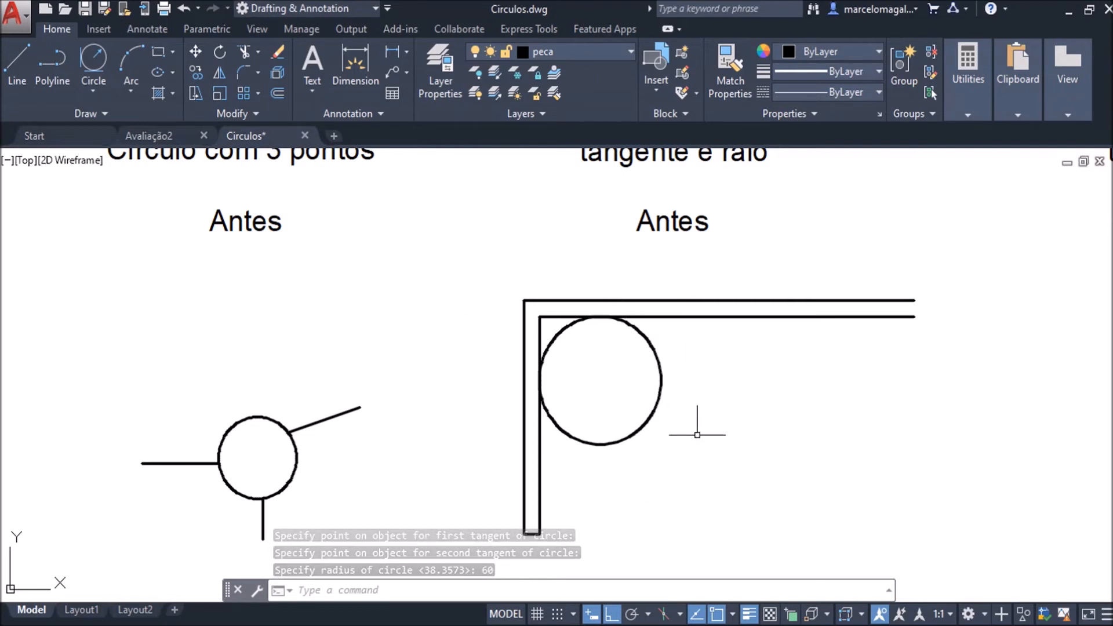
Examine the "Depois" example of the tangent, tangent and tangent circles on the two triangles and the pentagon.
{"action": "scroll", "coordinate": [712, 348], "scroll_direction": "down", "scroll_amount": 4}
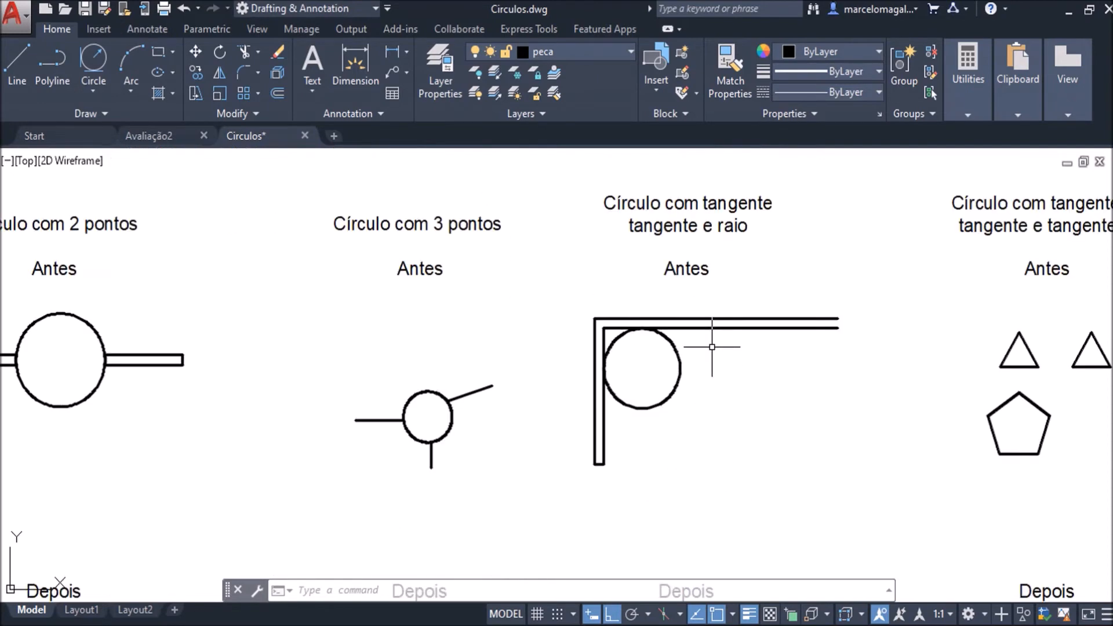
{"action": "mouse_move", "coordinate": [761, 461]}
{"action": "middle_mouse_down"}
{"action": "mouse_move", "coordinate": [497, 390]}
{"action": "mouse_move", "coordinate": [484, 403]}
{"action": "middle_mouse_up"}
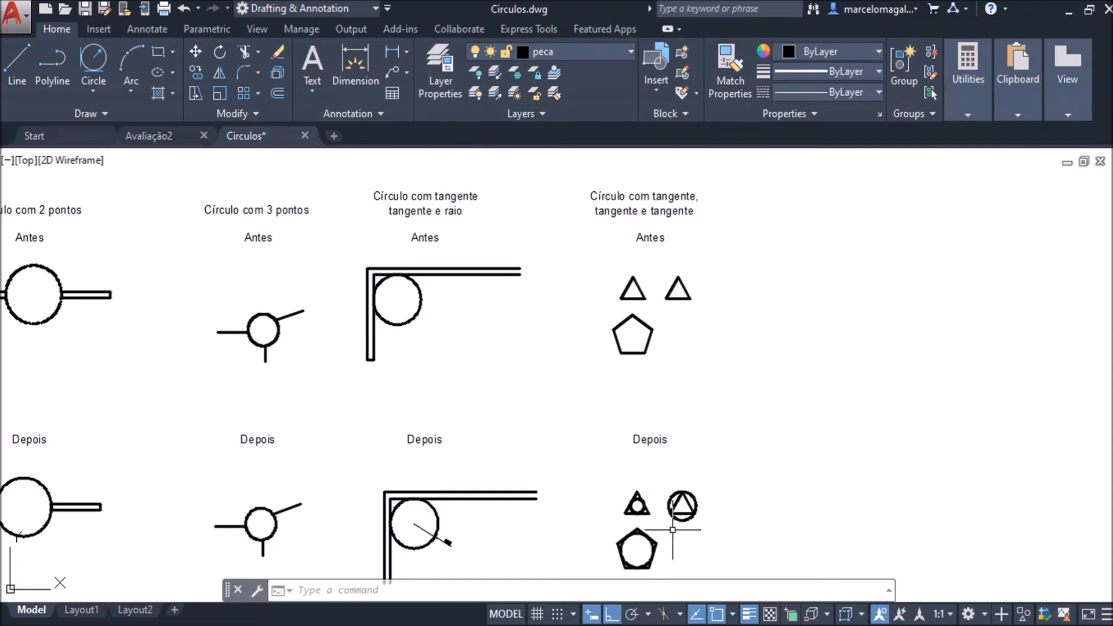
{"action": "scroll", "coordinate": [673, 530], "scroll_direction": "up", "scroll_amount": 3}
{"action": "scroll", "coordinate": [673, 530], "scroll_direction": "up", "scroll_amount": 2}
{"action": "mouse_move", "coordinate": [671, 529]}
{"action": "middle_mouse_down"}
{"action": "mouse_move", "coordinate": [688, 390]}
{"action": "mouse_move", "coordinate": [698, 388]}
{"action": "middle_mouse_up"}
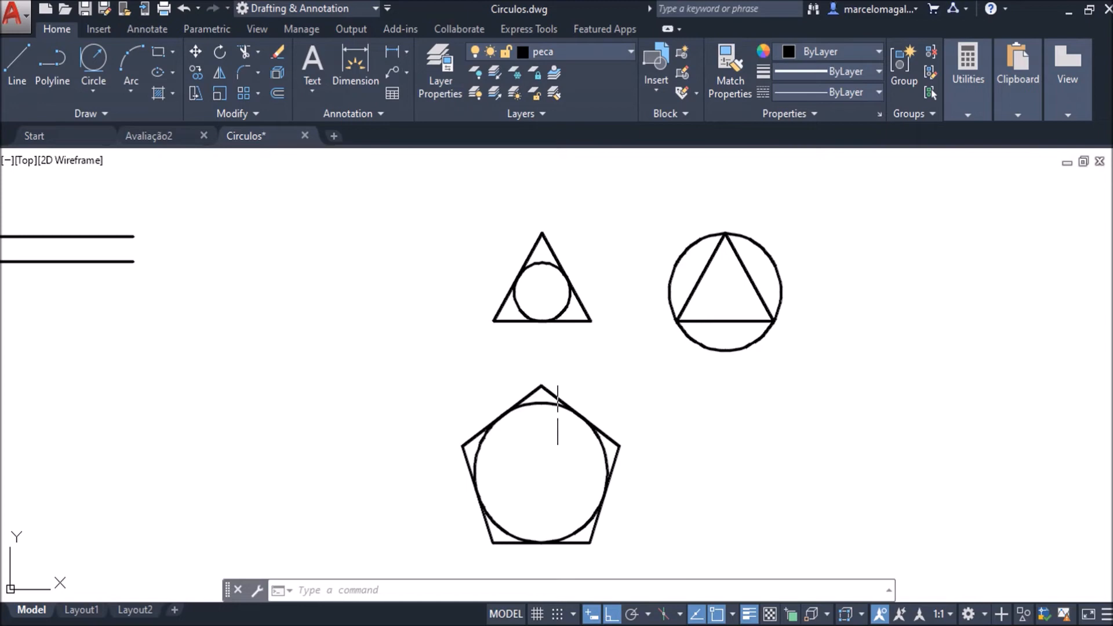
{"action": "scroll", "coordinate": [594, 244], "scroll_direction": "down", "scroll_amount": 2}
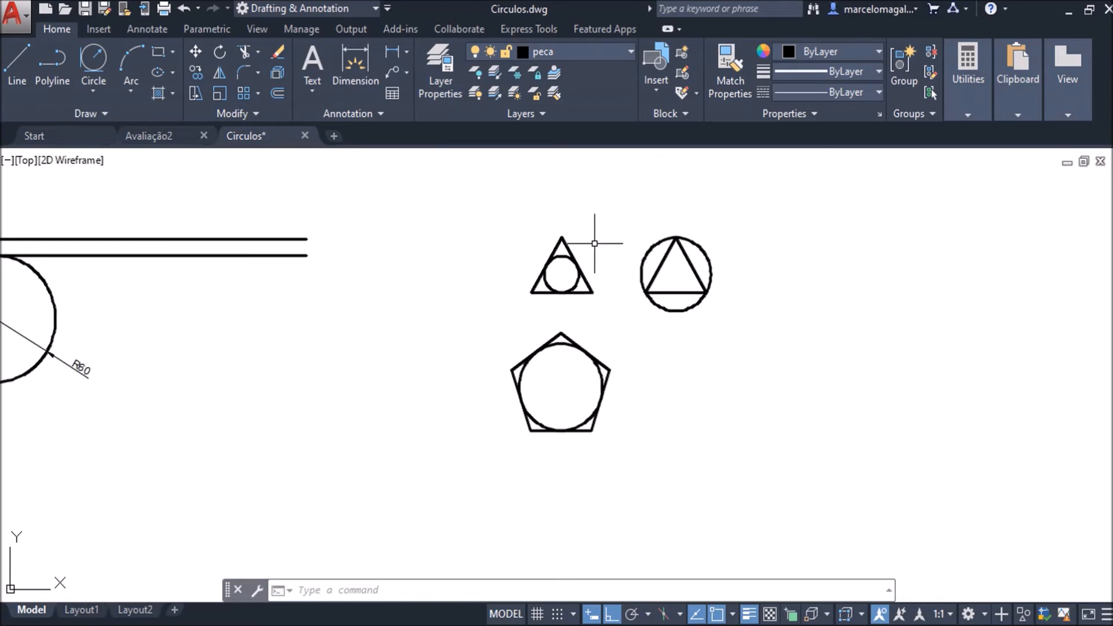
In the "tangente e tangente" Antes drawing, draw a Tan, Tan, Tan circle inside the left triangle, tangent to its three sides.
{"action": "middle_click_drag", "start_coordinate": [594, 244], "coordinate": [578, 473]}
{"action": "middle_click_drag", "start_coordinate": [548, 248], "coordinate": [505, 502]}
{"action": "middle_click_drag", "start_coordinate": [485, 321], "coordinate": [510, 450]}
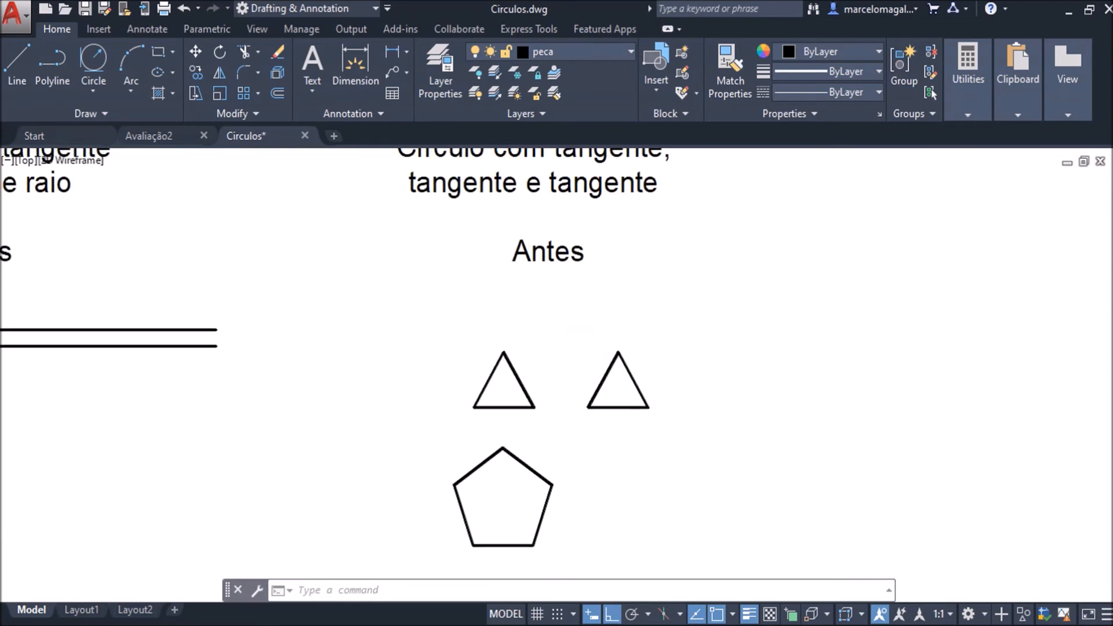
{"action": "scroll", "coordinate": [519, 404], "scroll_direction": "up", "scroll_amount": 4}
{"action": "mouse_move", "coordinate": [519, 404]}
{"action": "middle_mouse_down"}
{"action": "mouse_move", "coordinate": [468, 343]}
{"action": "mouse_move", "coordinate": [478, 367]}
{"action": "middle_mouse_up"}
{"action": "scroll", "coordinate": [462, 325], "scroll_direction": "up", "scroll_amount": 2}
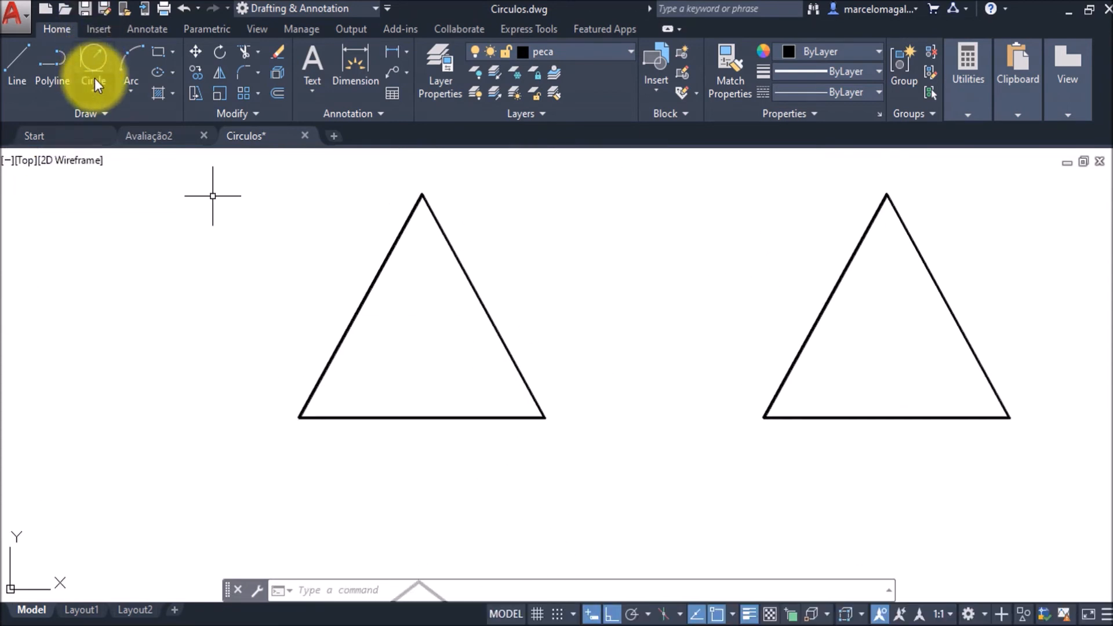
{"action": "left_click", "coordinate": [94, 94]}
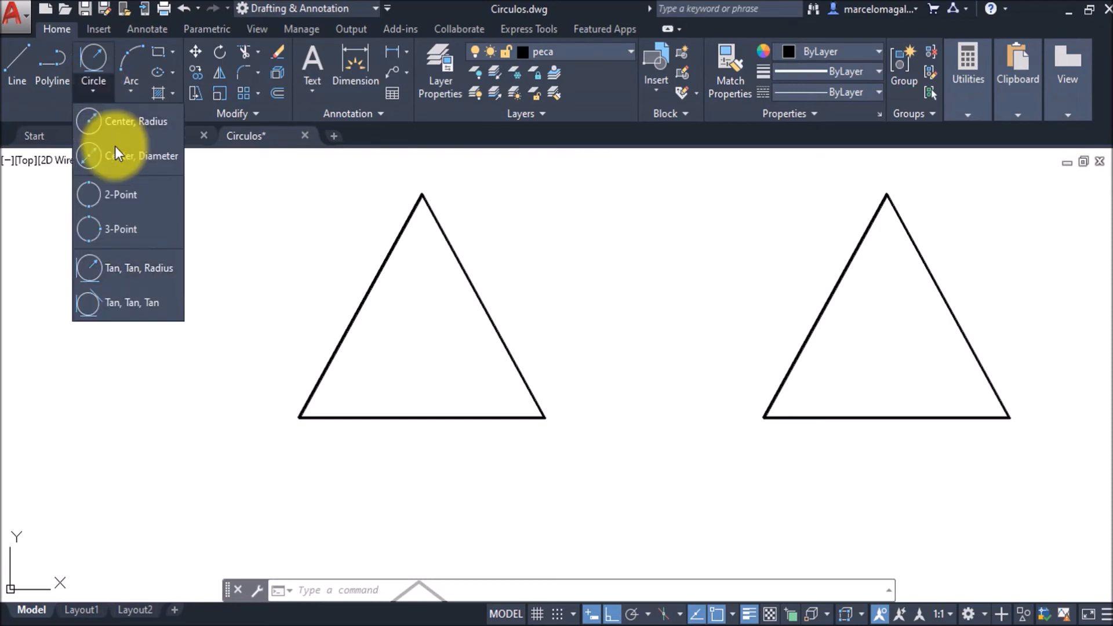
{"action": "left_click", "coordinate": [140, 316]}
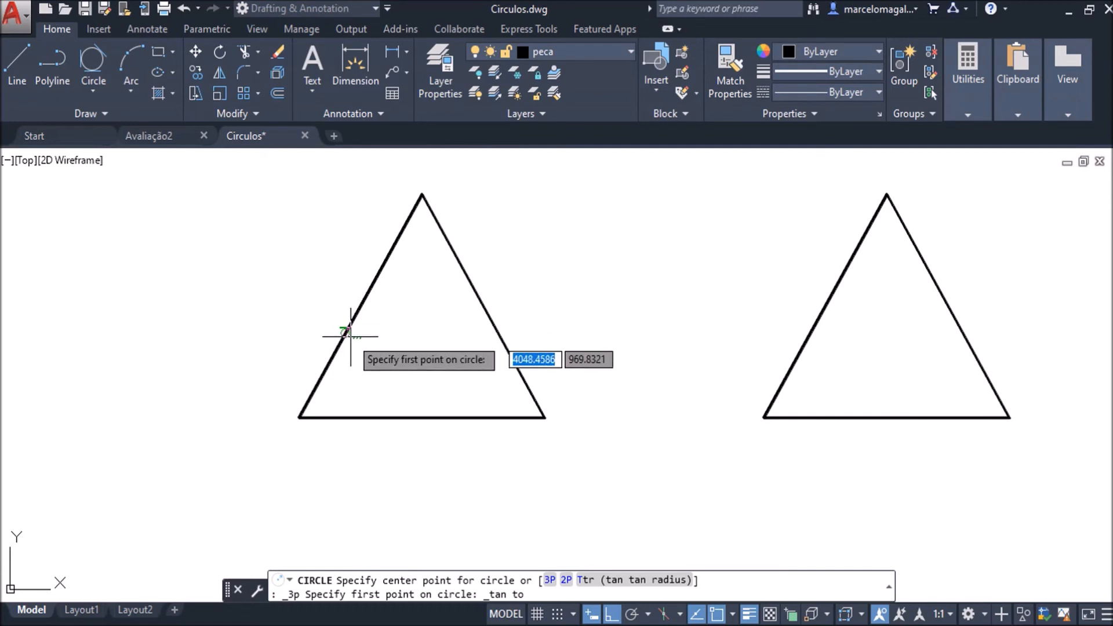
{"action": "left_click", "coordinate": [359, 307]}
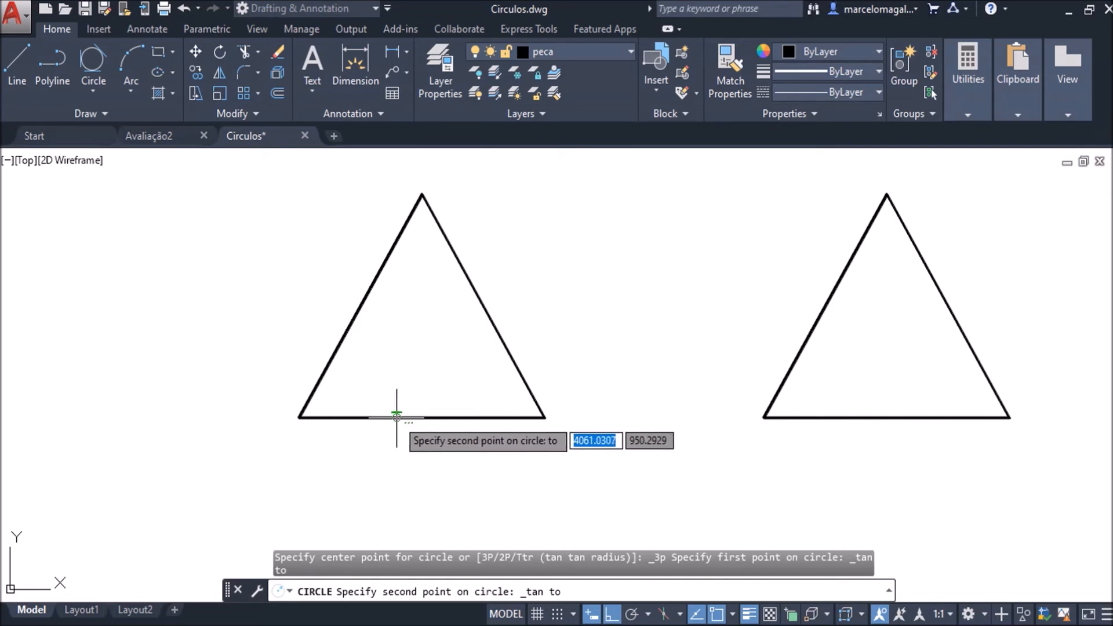
{"action": "left_click", "coordinate": [434, 416]}
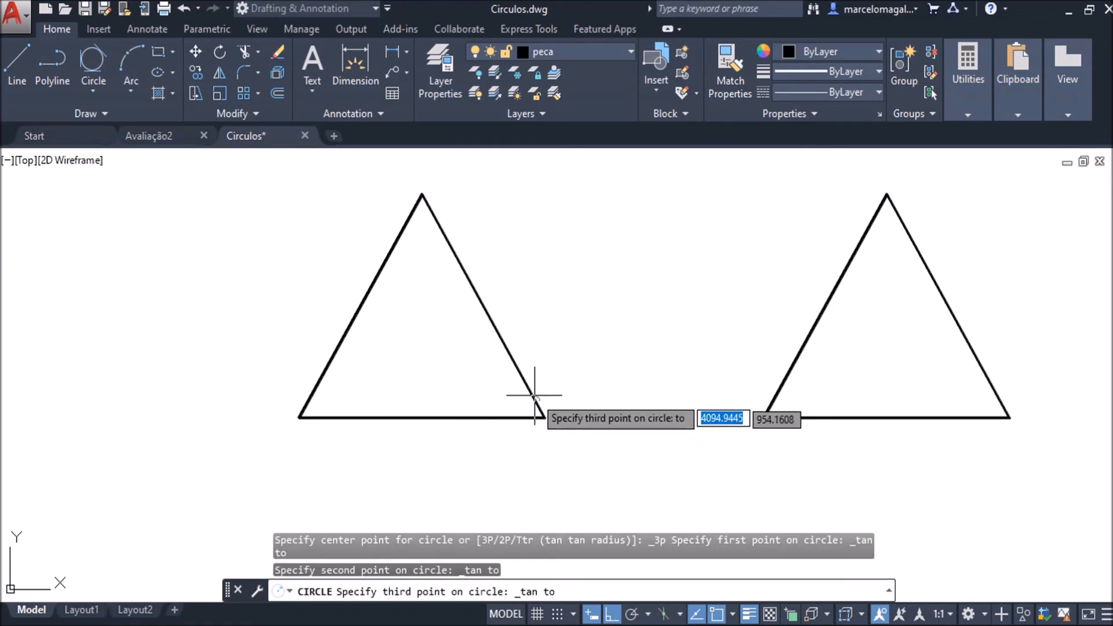
{"action": "left_click", "coordinate": [487, 306]}
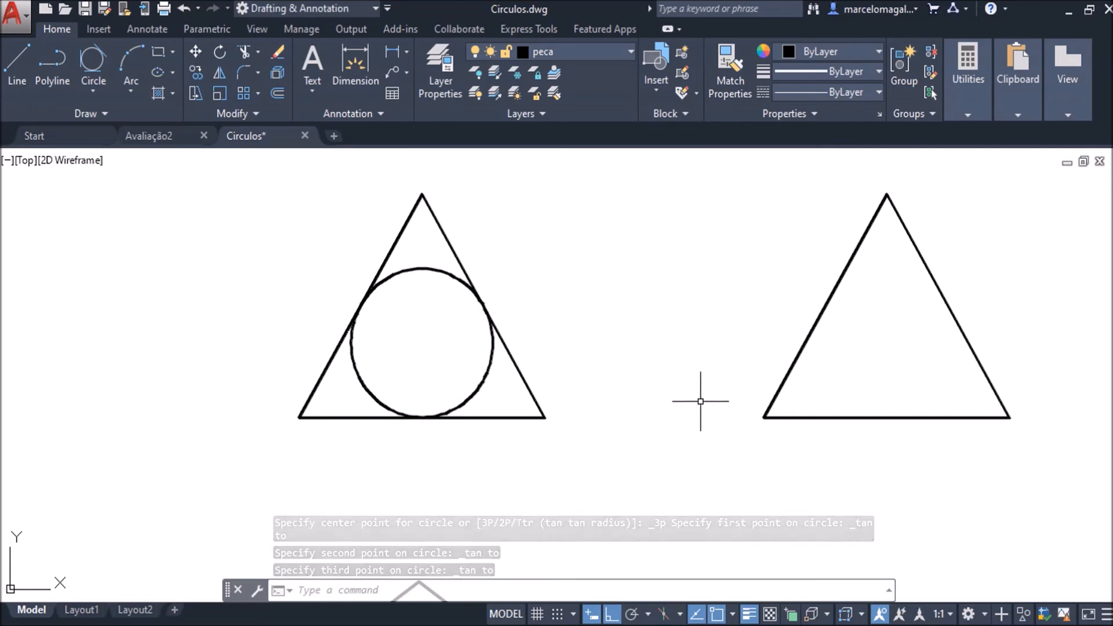
Draw a 3-point circle around the right Antes triangle, passing through its top, lower-left and lower-right vertices.
{"action": "mouse_move", "coordinate": [701, 401]}
{"action": "middle_mouse_down"}
{"action": "mouse_move", "coordinate": [561, 373]}
{"action": "mouse_move", "coordinate": [462, 435]}
{"action": "mouse_move", "coordinate": [465, 454]}
{"action": "middle_mouse_up"}
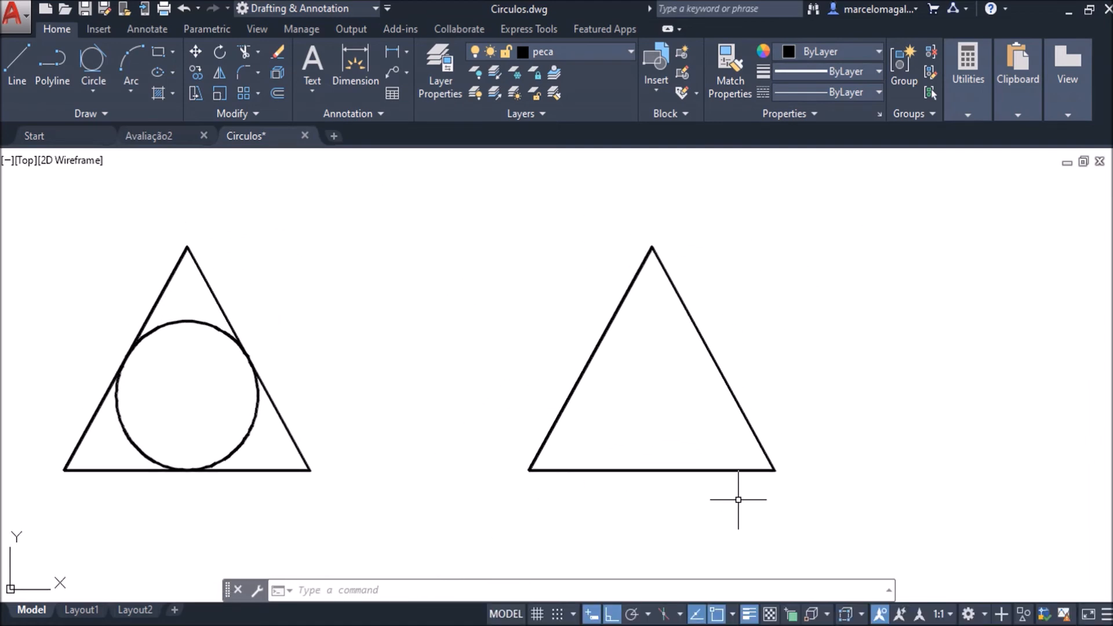
{"action": "left_click", "coordinate": [96, 91]}
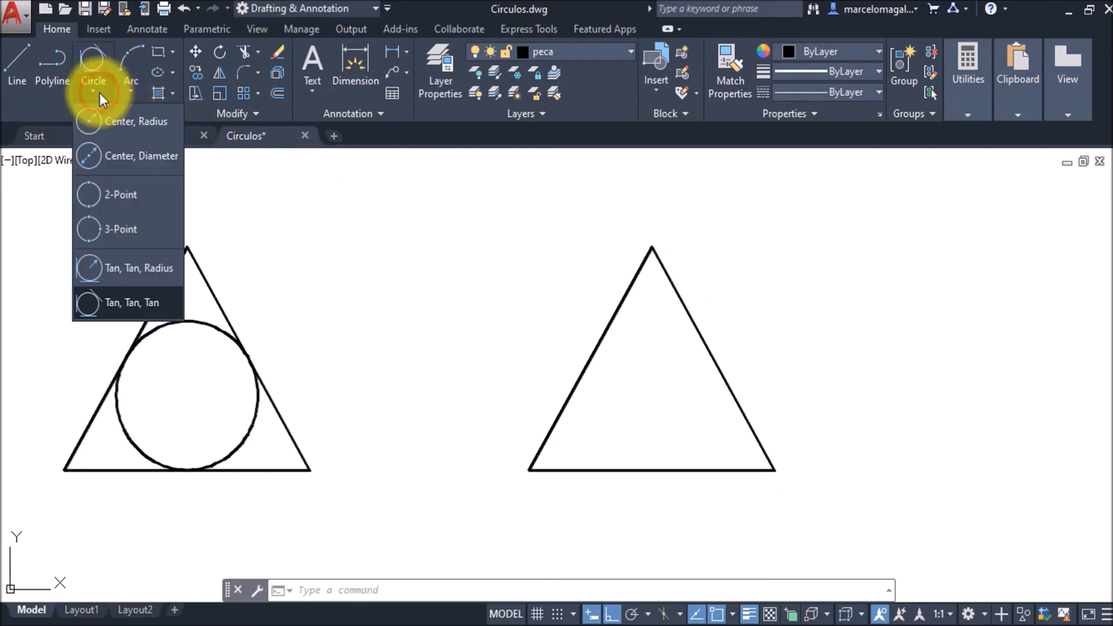
{"action": "left_click", "coordinate": [117, 230]}
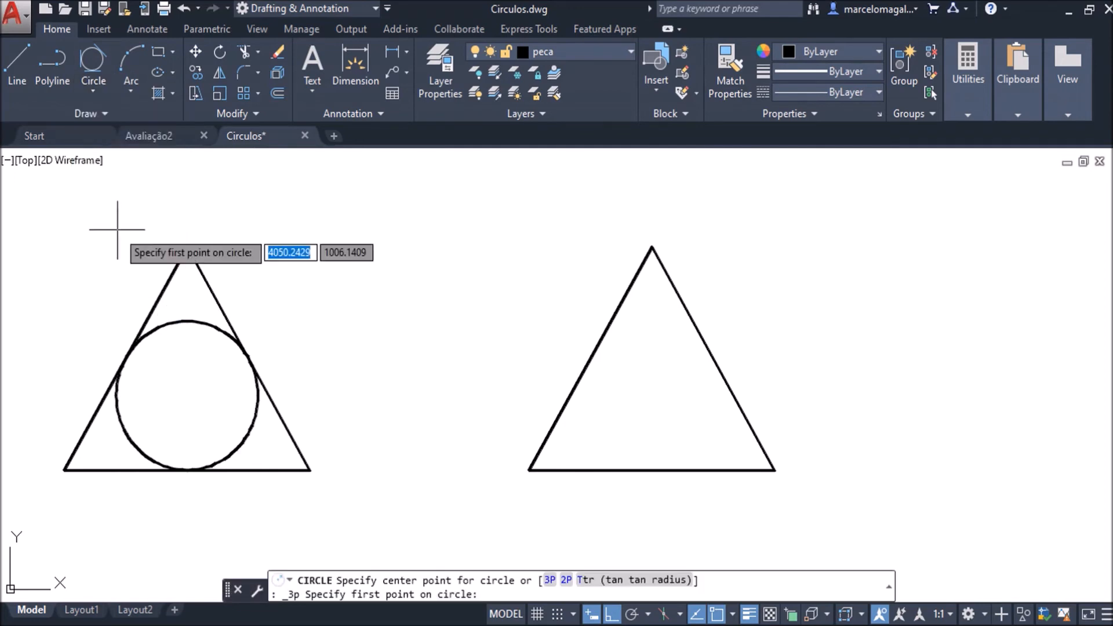
{"action": "left_click", "coordinate": [650, 246]}
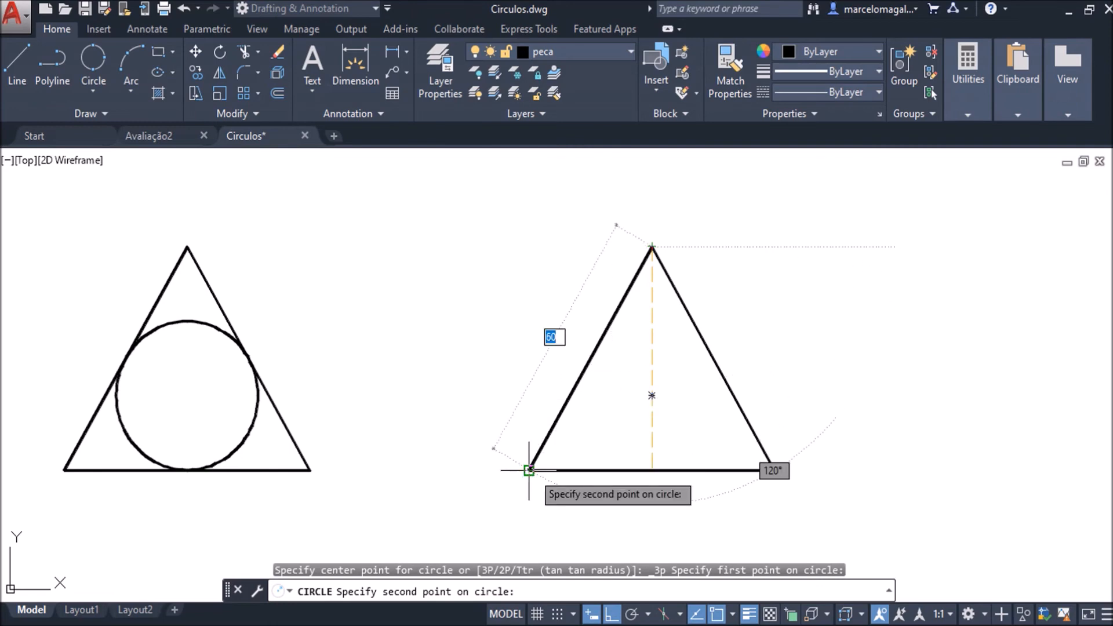
{"action": "left_click", "coordinate": [529, 469]}
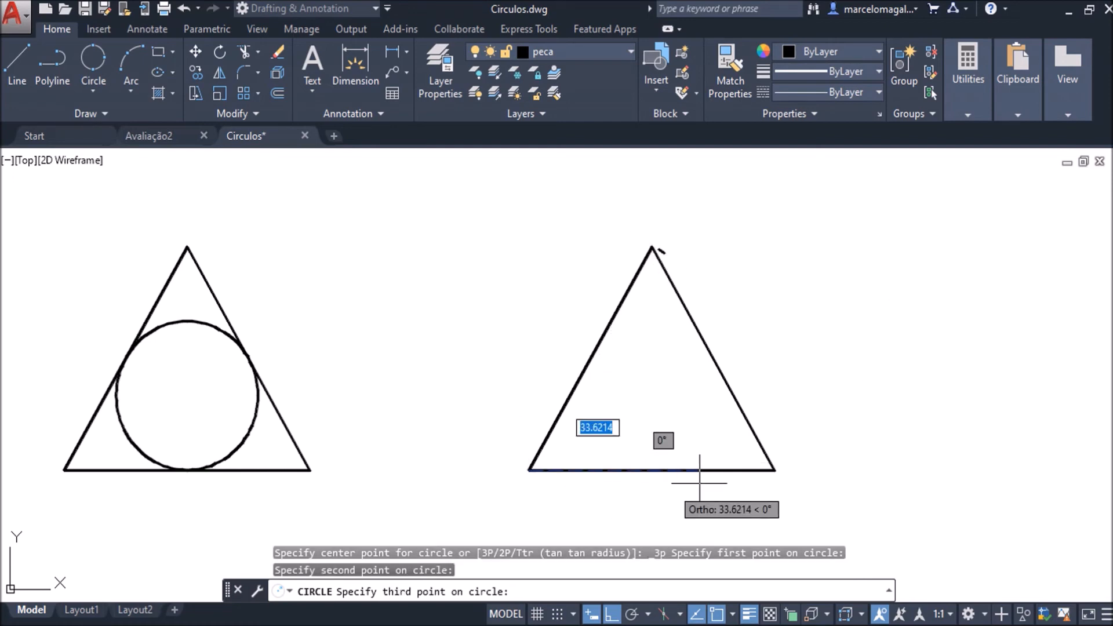
{"action": "left_click", "coordinate": [774, 470]}
{"action": "left_click", "coordinate": [774, 470]}
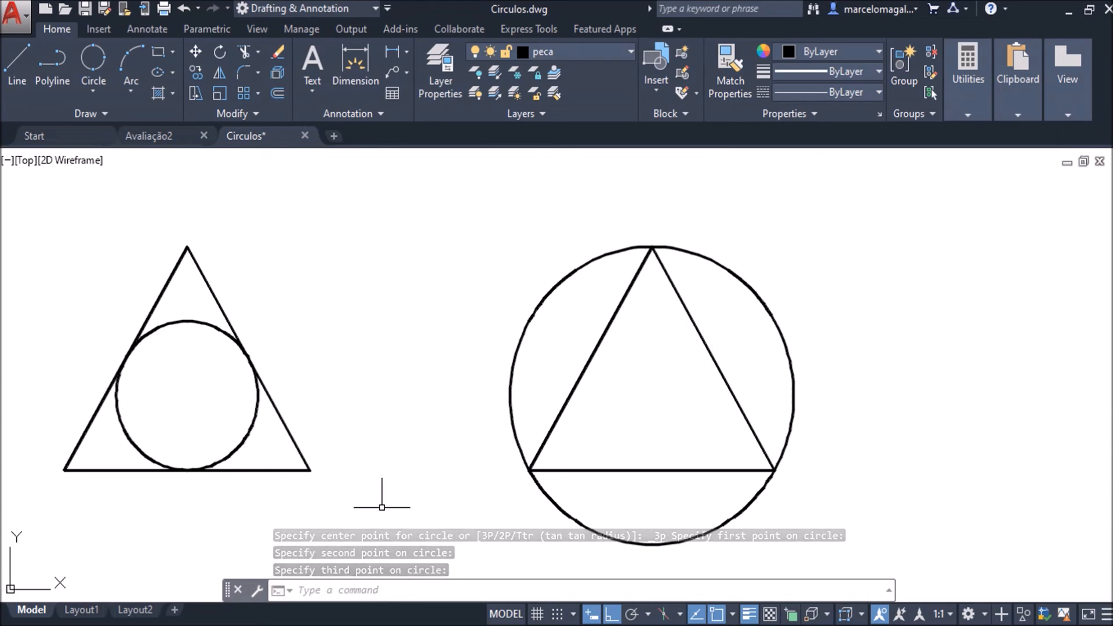
Turn Ortho mode off and draw a Tan, Tan, Tan circle inside the Antes pentagon, tangent to its sides.
{"action": "middle_click_drag", "start_coordinate": [382, 509], "coordinate": [467, 326]}
{"action": "mouse_move", "coordinate": [454, 519]}
{"action": "middle_mouse_down"}
{"action": "mouse_move", "coordinate": [507, 416]}
{"action": "mouse_move", "coordinate": [591, 311]}
{"action": "middle_mouse_up"}
{"action": "scroll", "coordinate": [592, 311], "scroll_direction": "down", "scroll_amount": 2}
{"action": "middle_click_drag", "start_coordinate": [491, 403], "coordinate": [542, 373]}
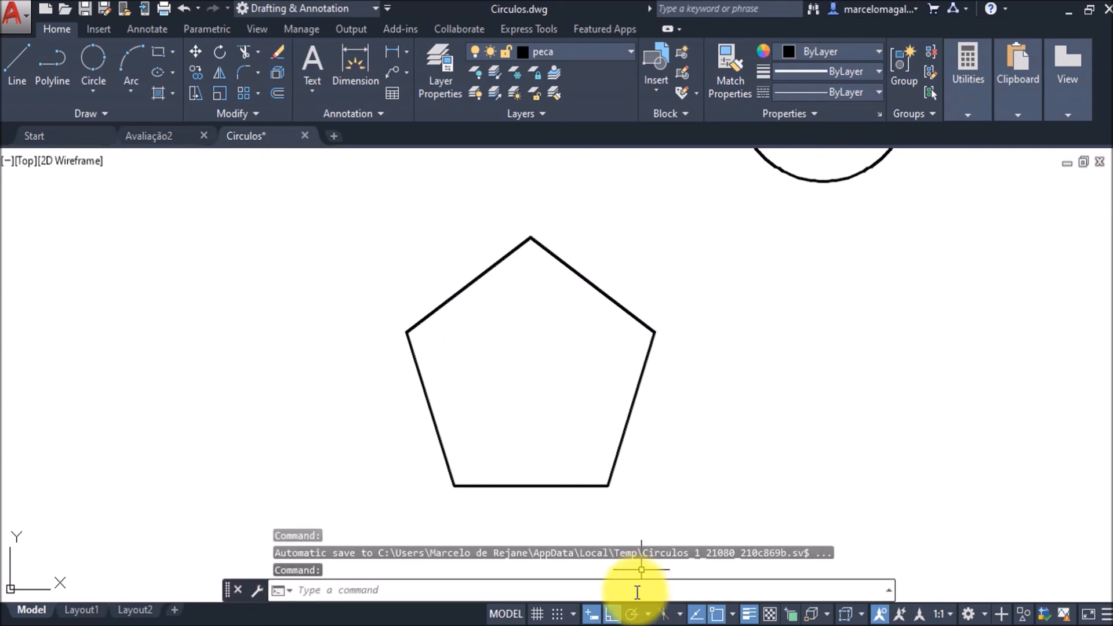
{"action": "left_click", "coordinate": [610, 614]}
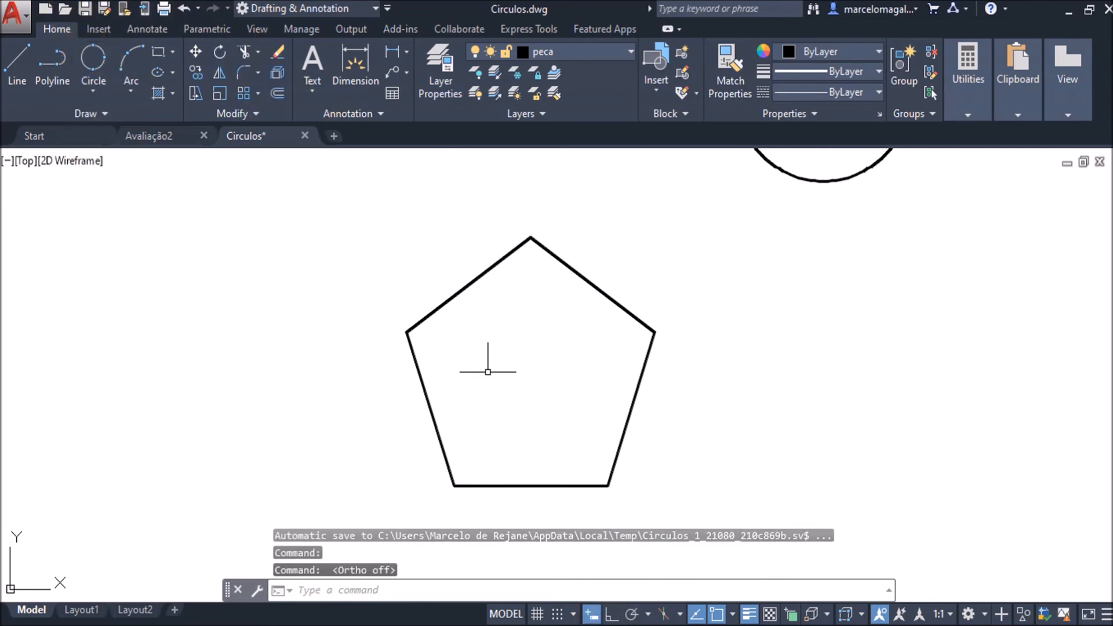
{"action": "left_click", "coordinate": [94, 93]}
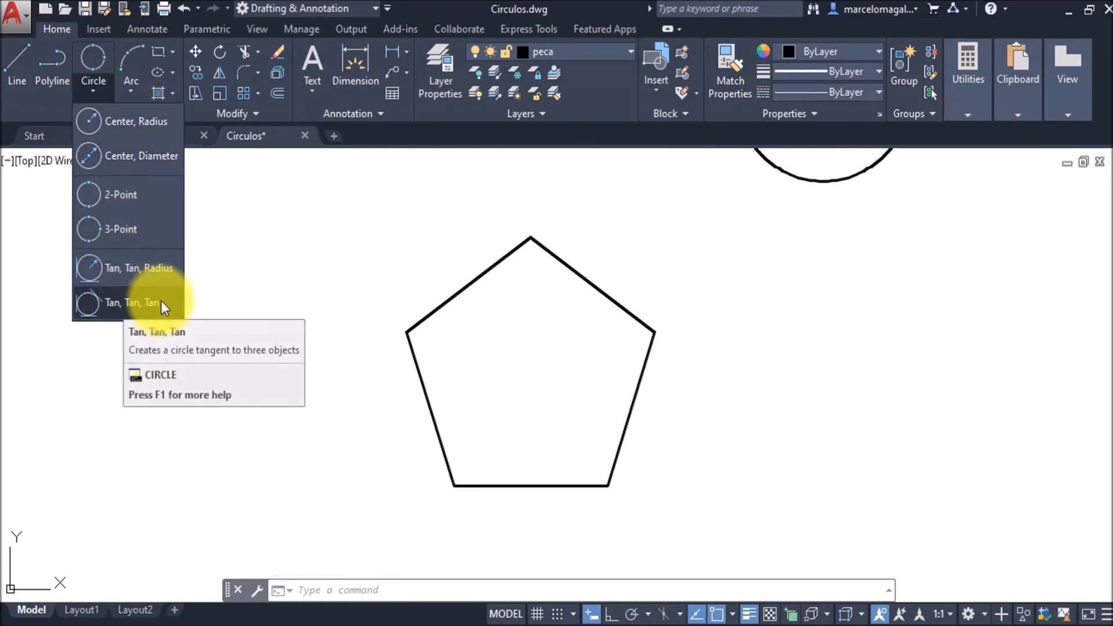
{"action": "left_click", "coordinate": [119, 305]}
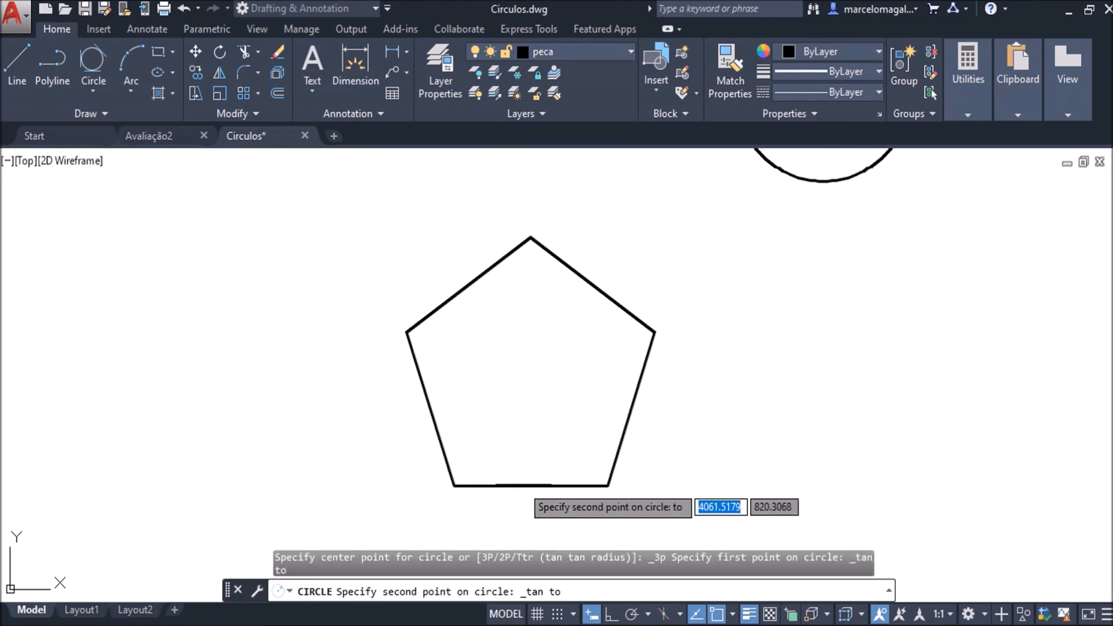
{"action": "left_click", "coordinate": [534, 485]}
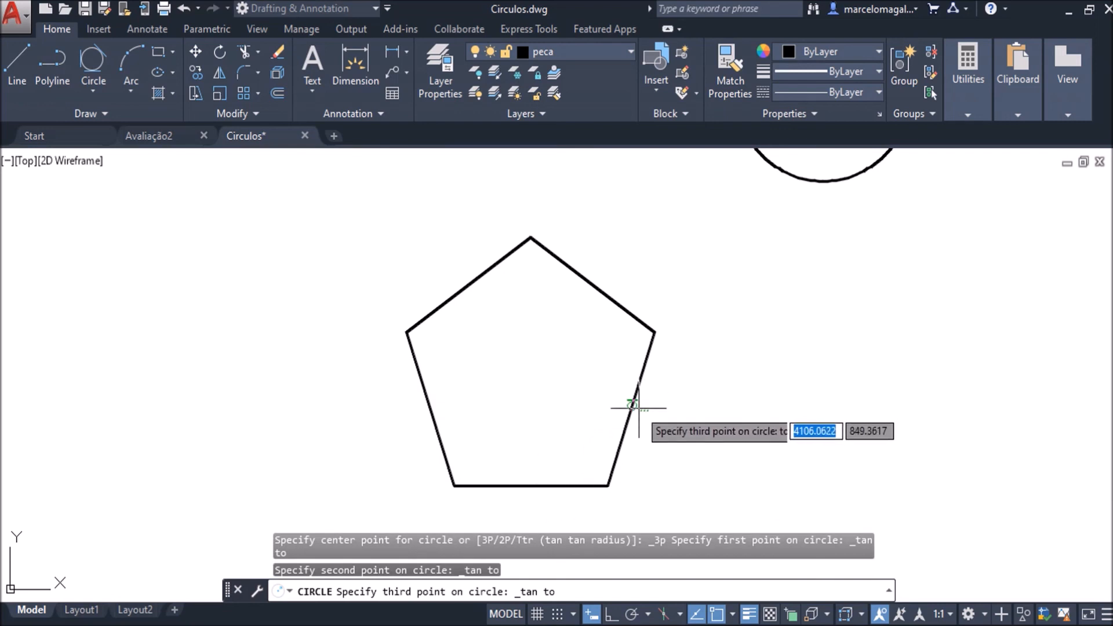
{"action": "left_click", "coordinate": [641, 385]}
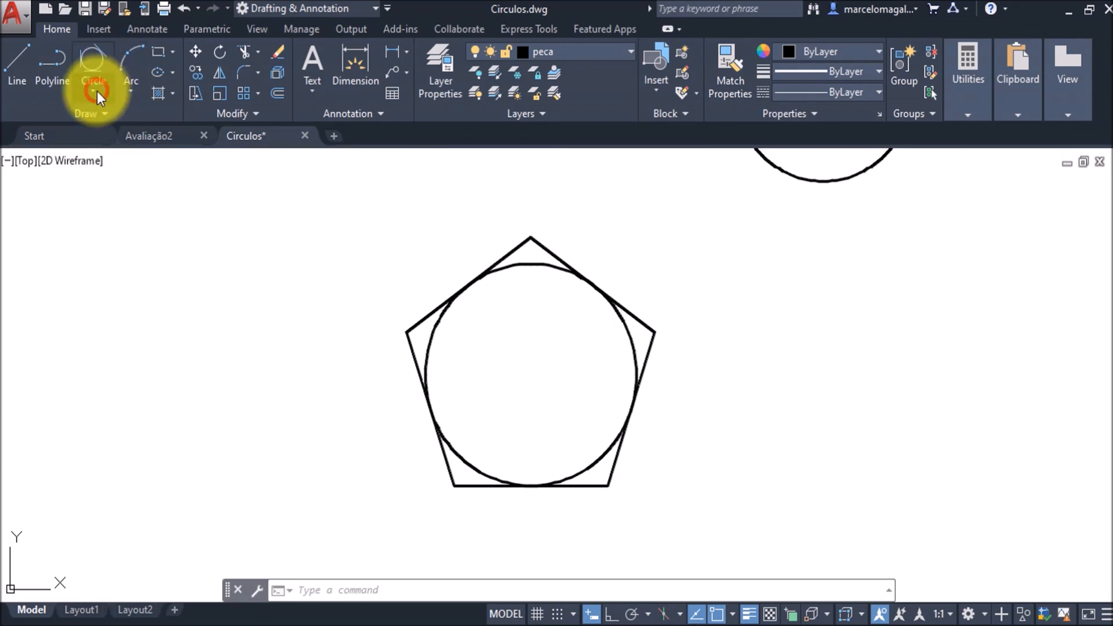
Draw a 3-point circle around the pentagon through its left, lower-left and lower-right vertices, and show the whole drawing.
{"action": "left_click", "coordinate": [96, 92]}
{"action": "left_click", "coordinate": [127, 229]}
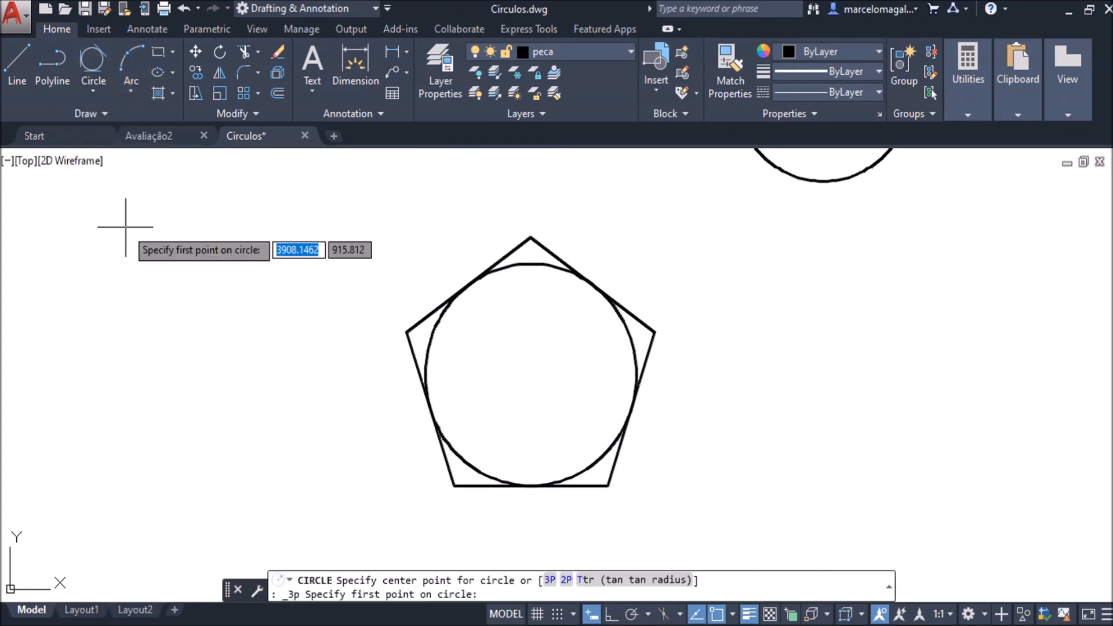
{"action": "left_click", "coordinate": [408, 330]}
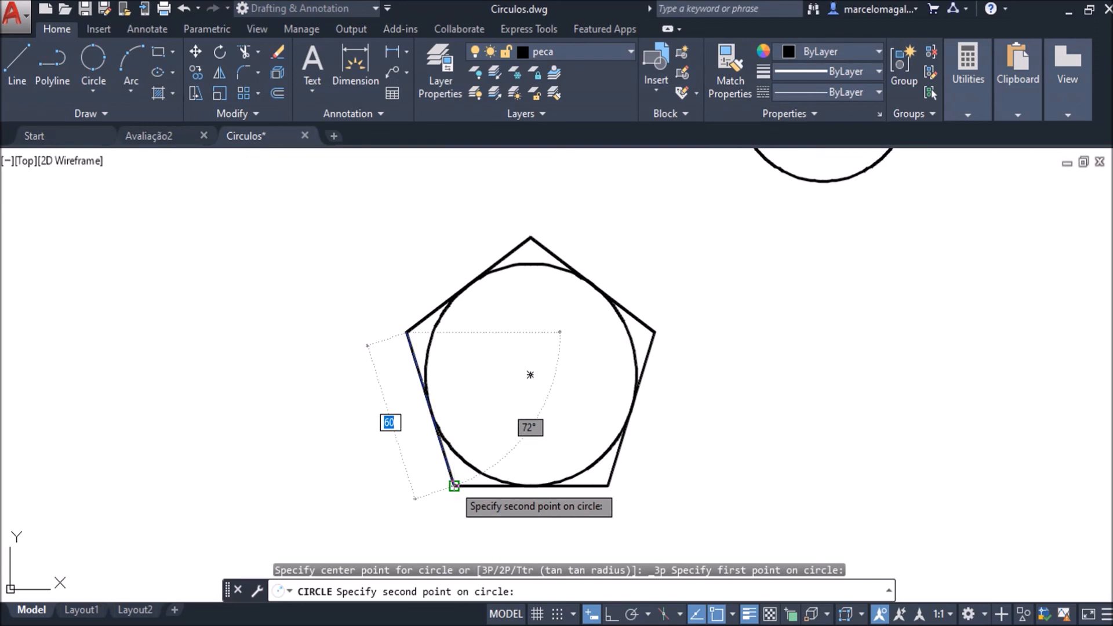
{"action": "left_click", "coordinate": [454, 486]}
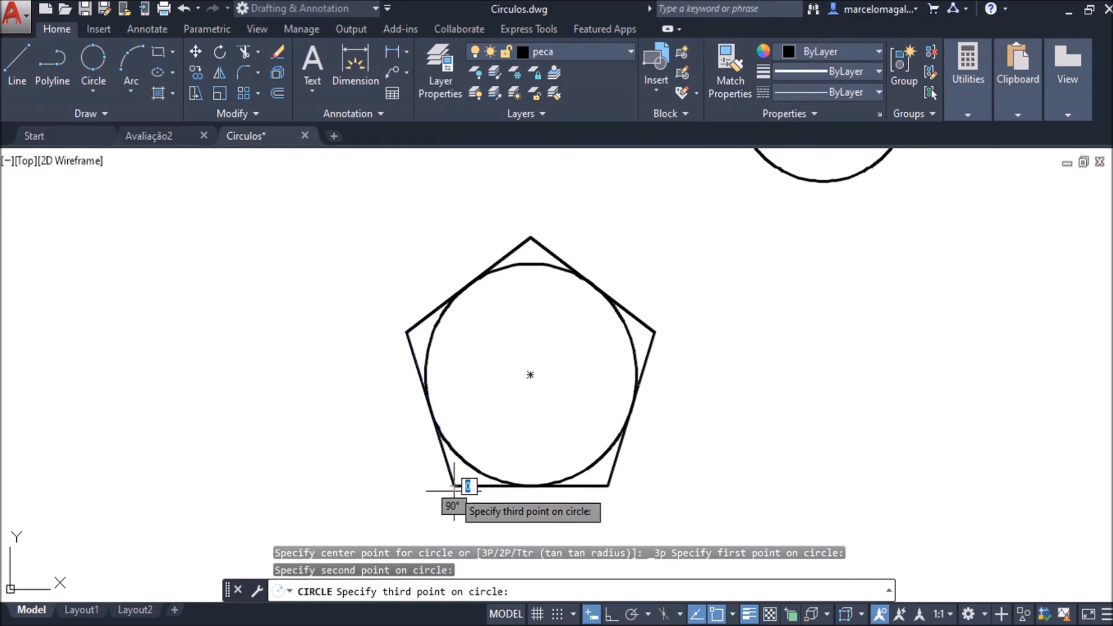
{"action": "left_click", "coordinate": [607, 485]}
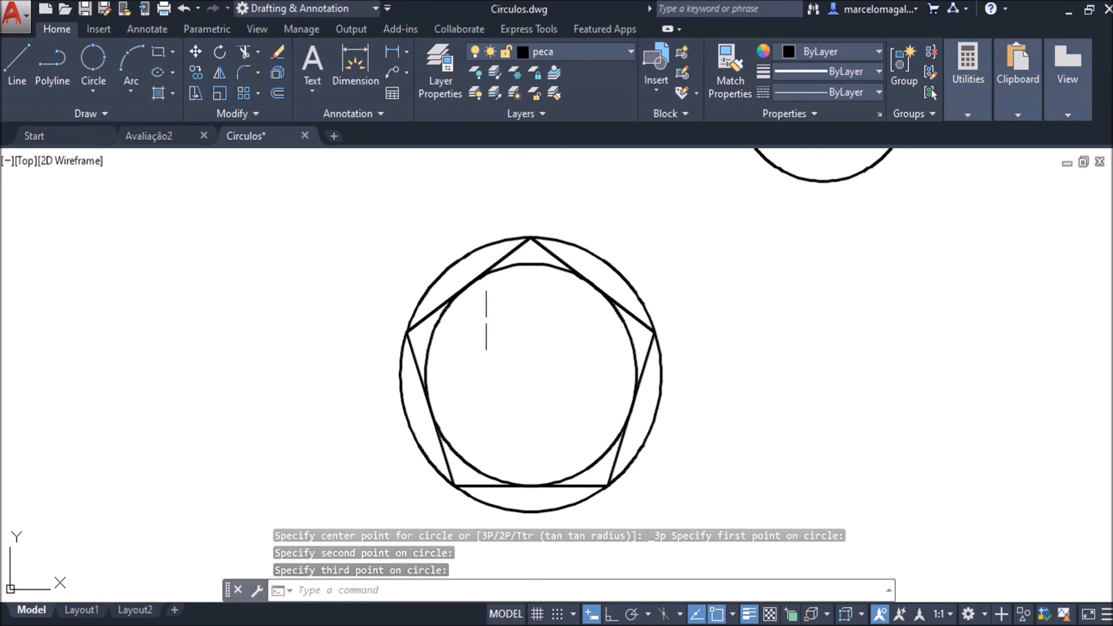
{"action": "middle_click", "coordinate": [284, 294]}
{"action": "middle_click", "coordinate": [284, 294]}
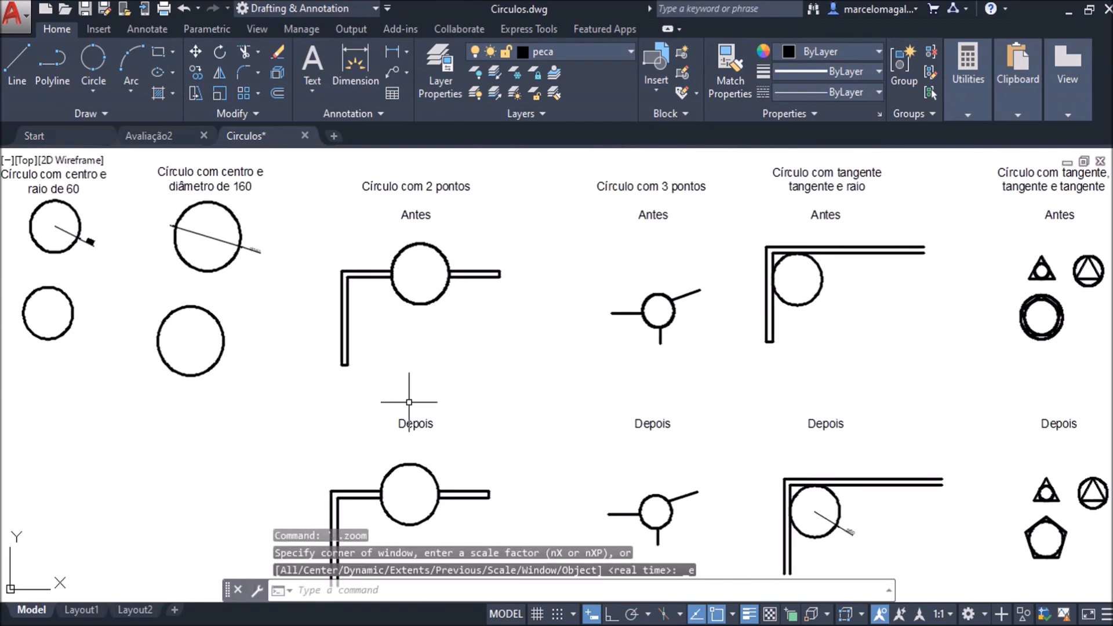